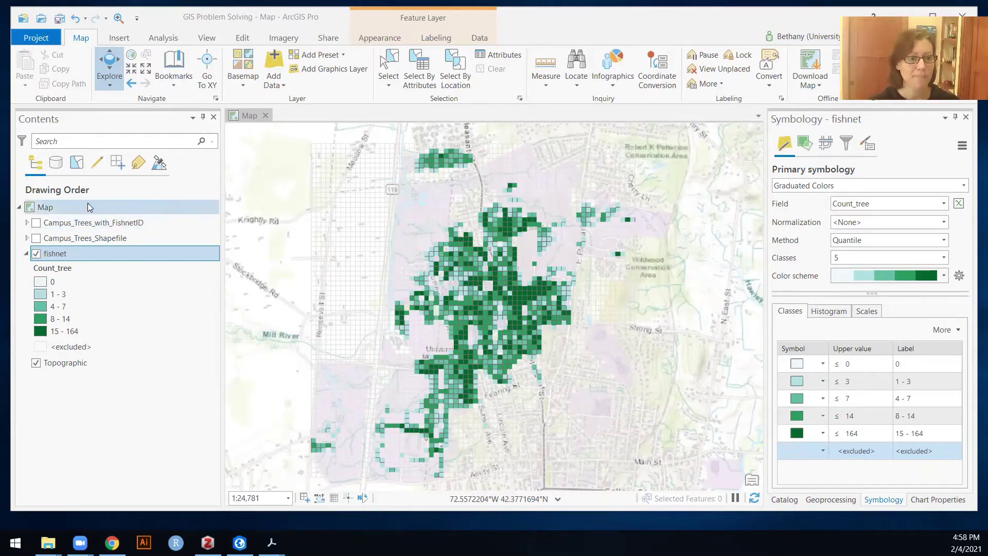
Step: Review the fishnet attribute table's Count_tree and height fields, then select the Campus_Trees_with_FishnetID layer
right_click(73, 257)
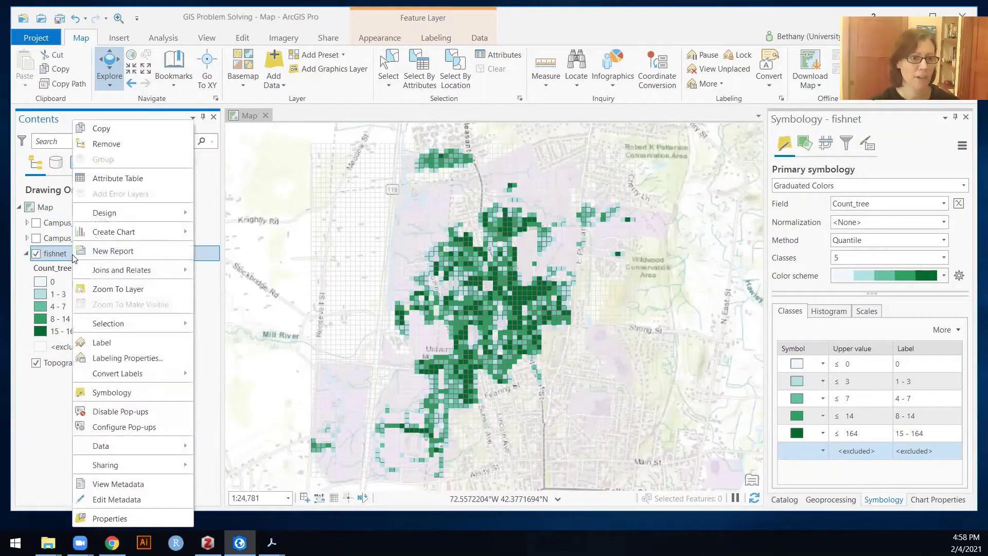
left_click(118, 179)
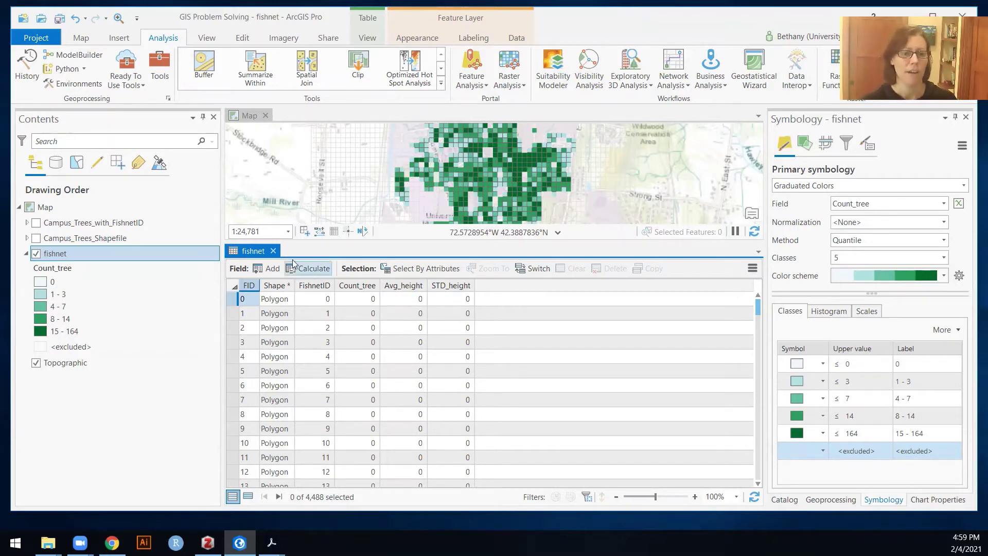
left_click(274, 251)
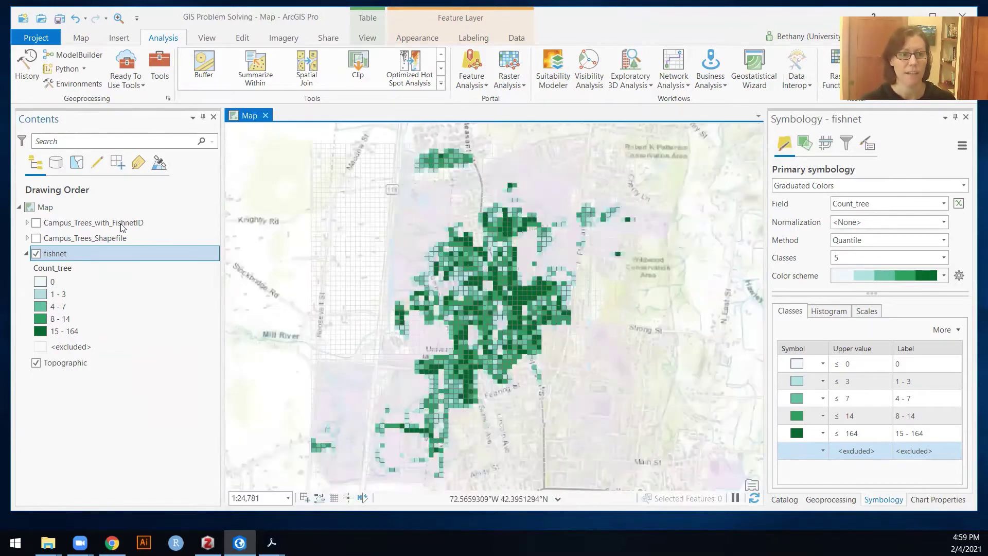
left_click(82, 227)
Step: Browse the Campus_Trees_with_FishnetID attribute table's columns and inspect the acer value in Genus
right_click(83, 228)
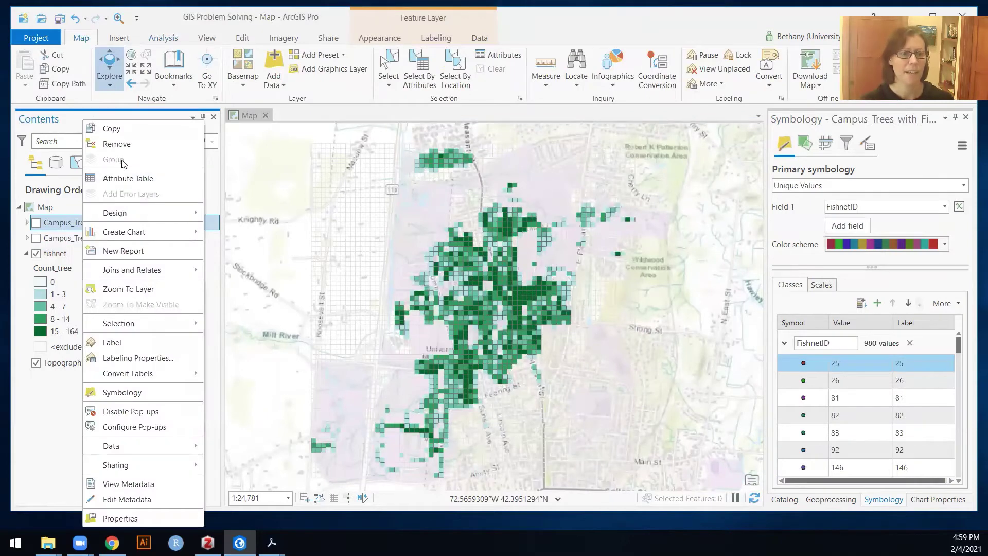
left_click(122, 179)
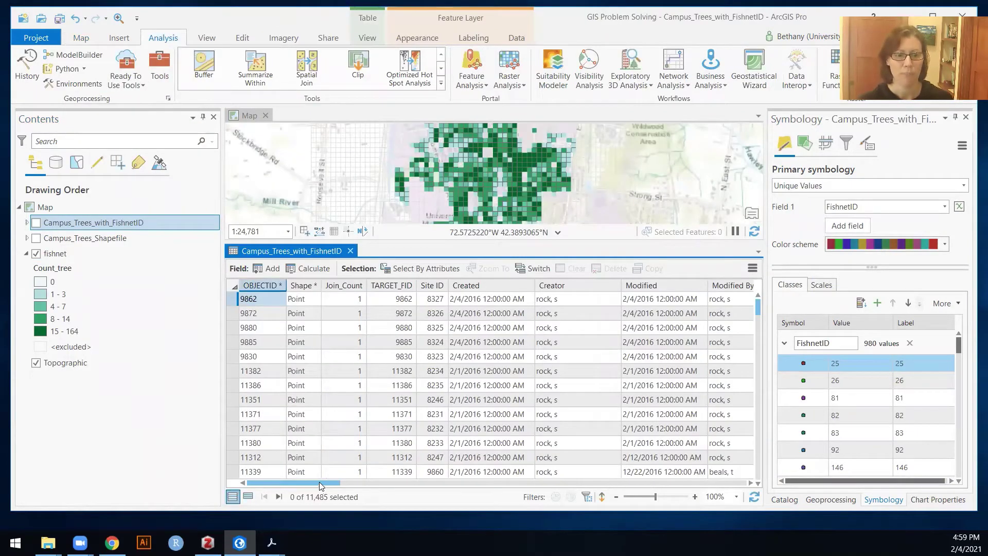
scroll(319, 482, "right", 3)
scroll(731, 360, "right", 5)
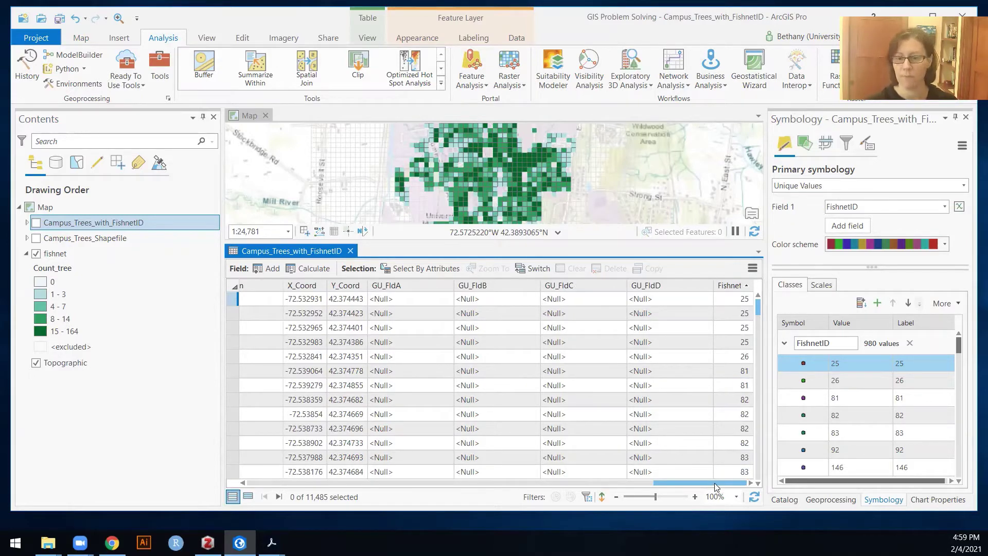
left_click_drag(717, 487, 500, 482)
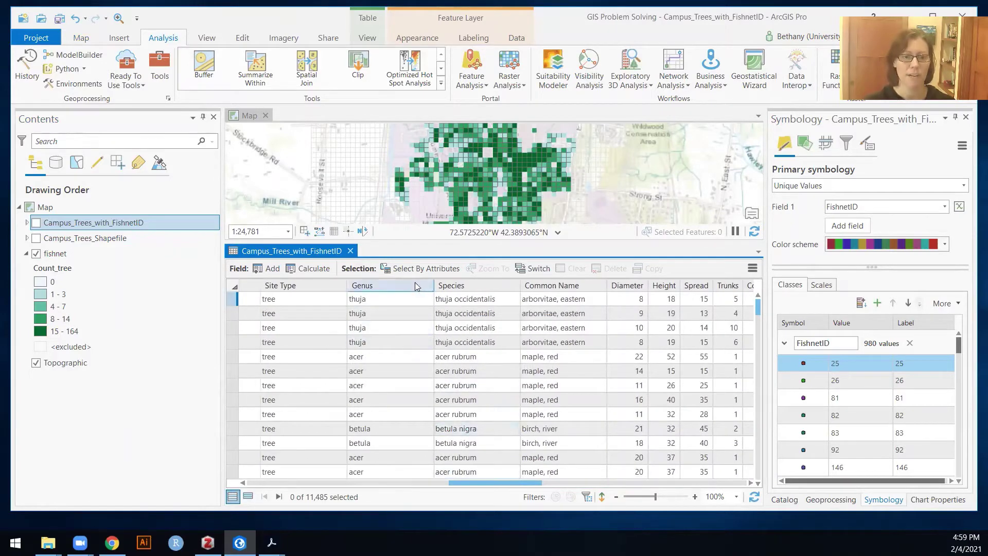
left_click(397, 357)
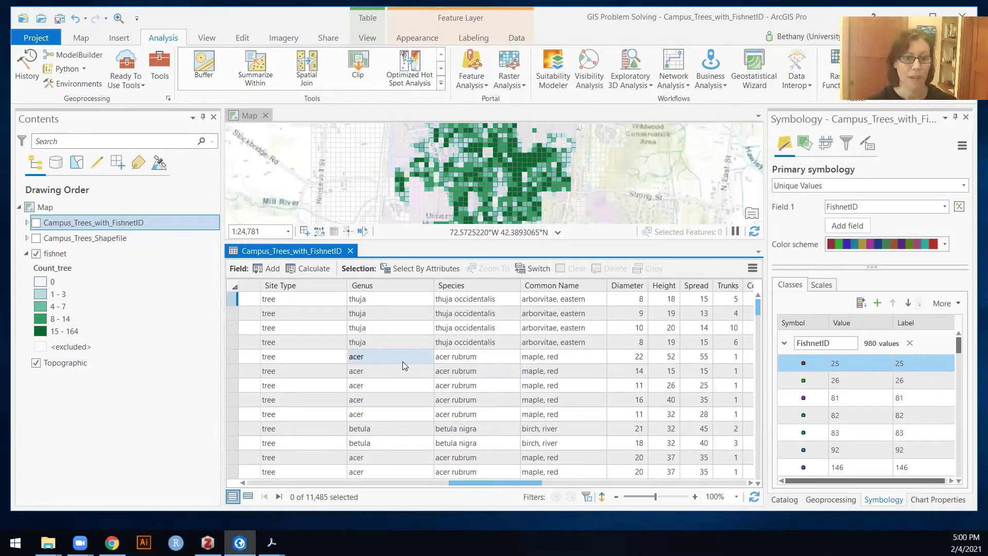
Step: Select trees with Genus equal to acer (1,141 records), then scroll the table to the Fishnet column
left_click(420, 270)
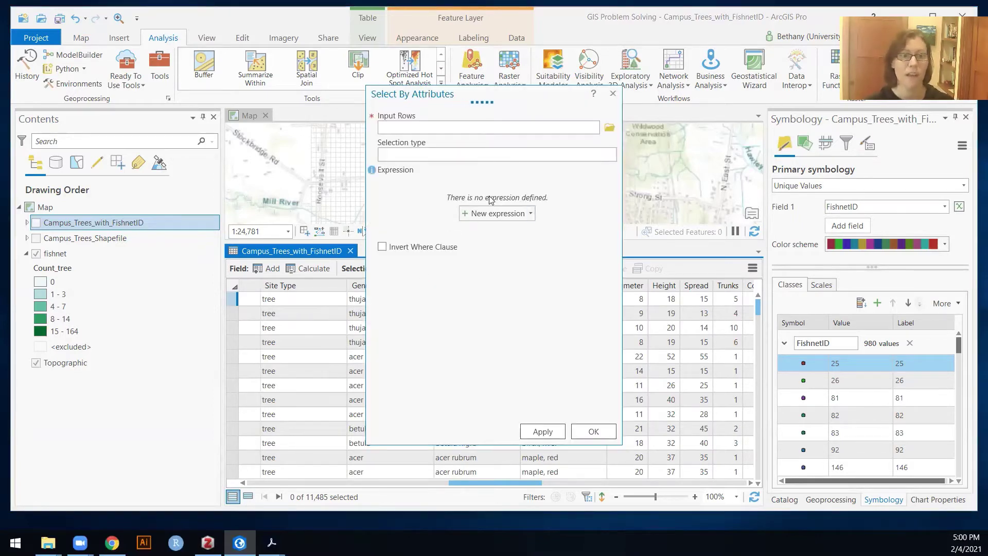
left_click(507, 214)
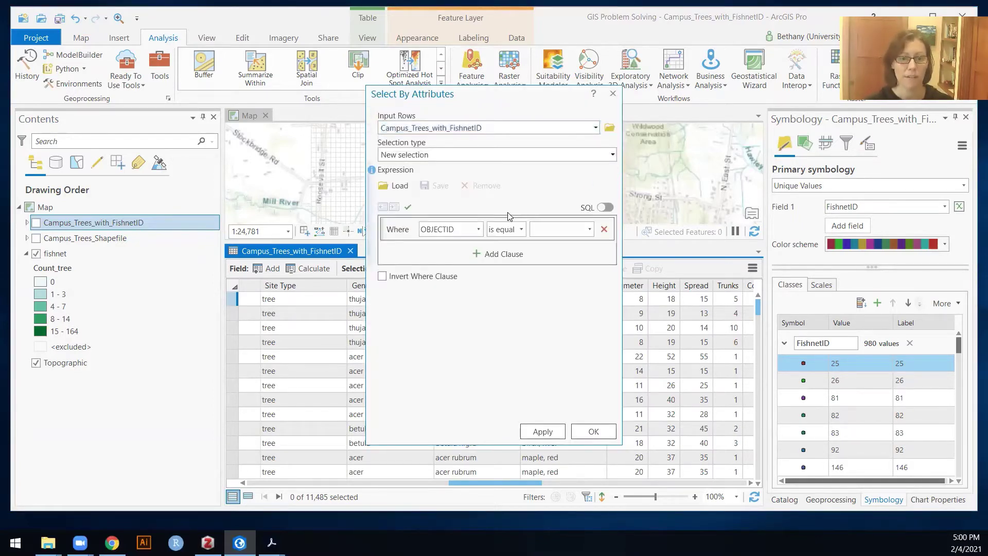
left_click(478, 230)
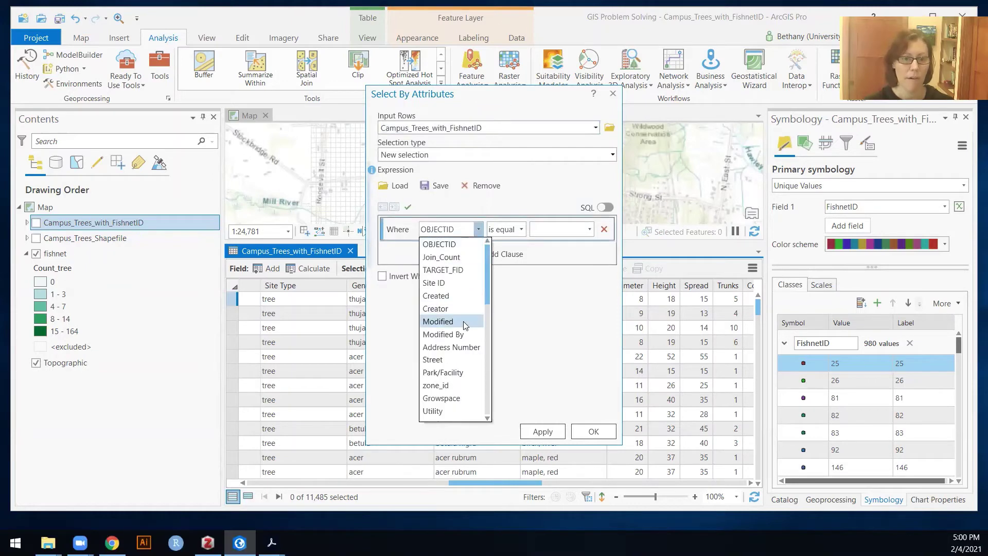
scroll(464, 321, "down", 2)
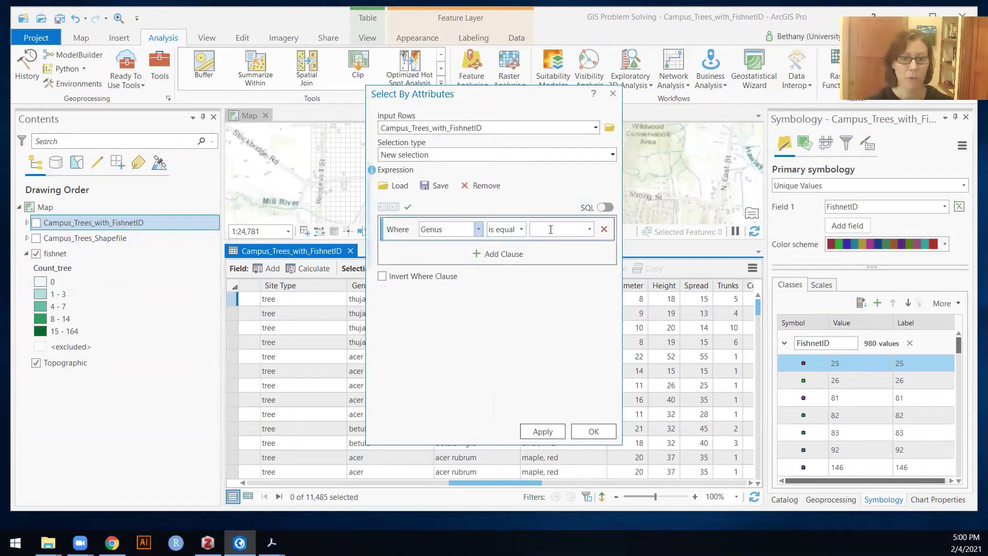
left_click(589, 229)
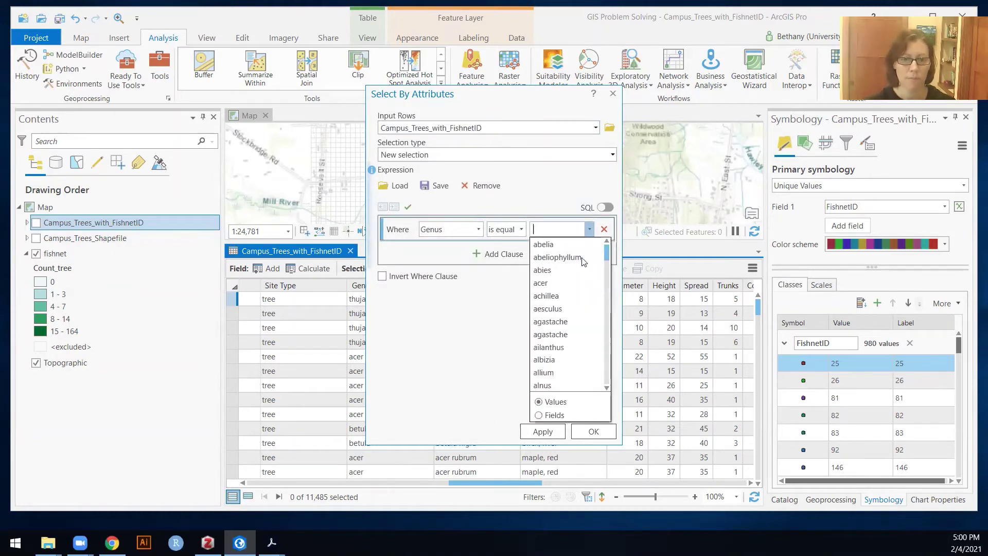
left_click(575, 291)
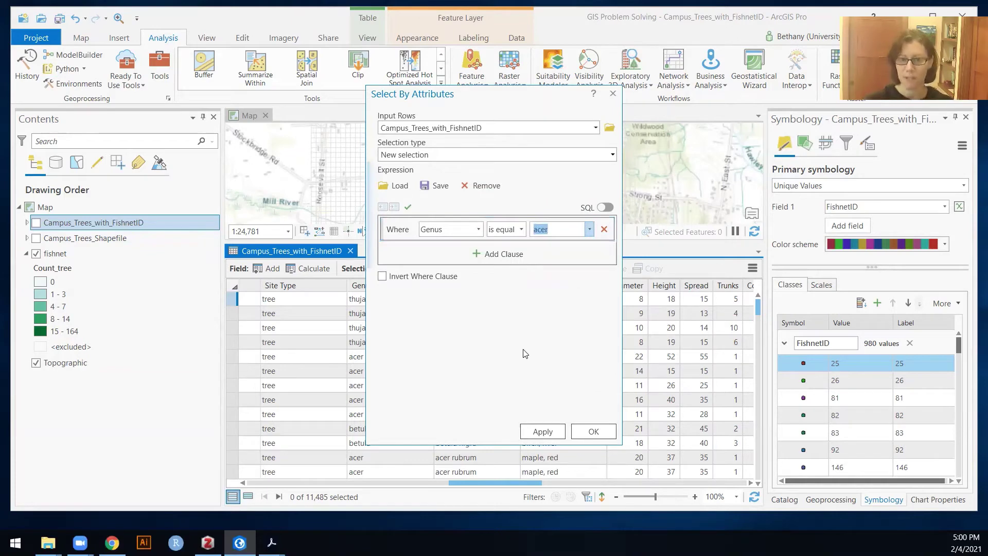
left_click(546, 429)
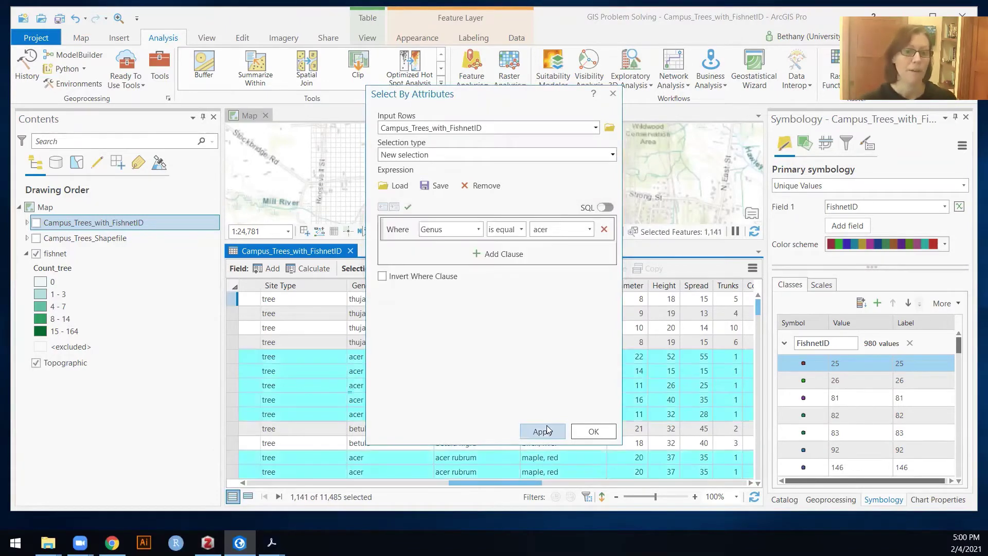
left_click(597, 432)
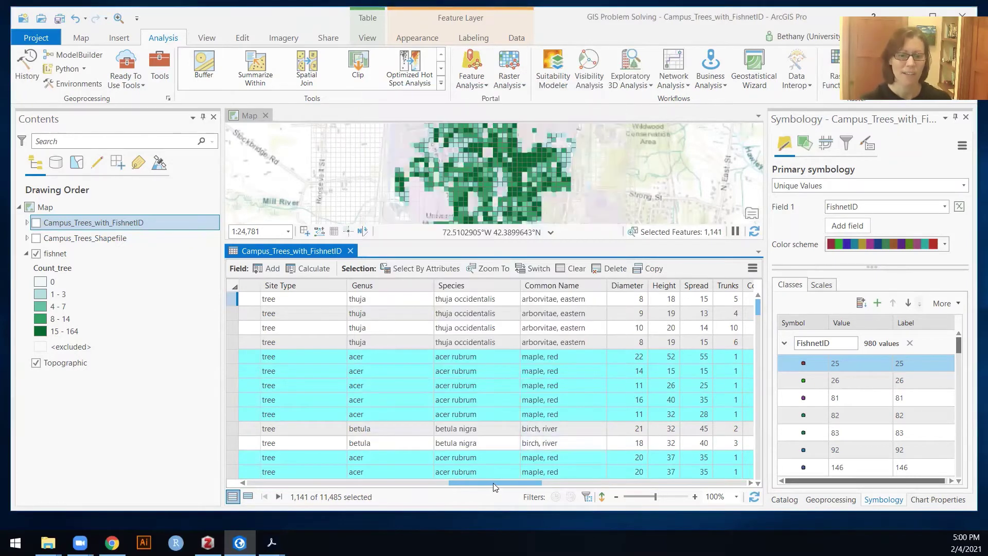
left_click(741, 483)
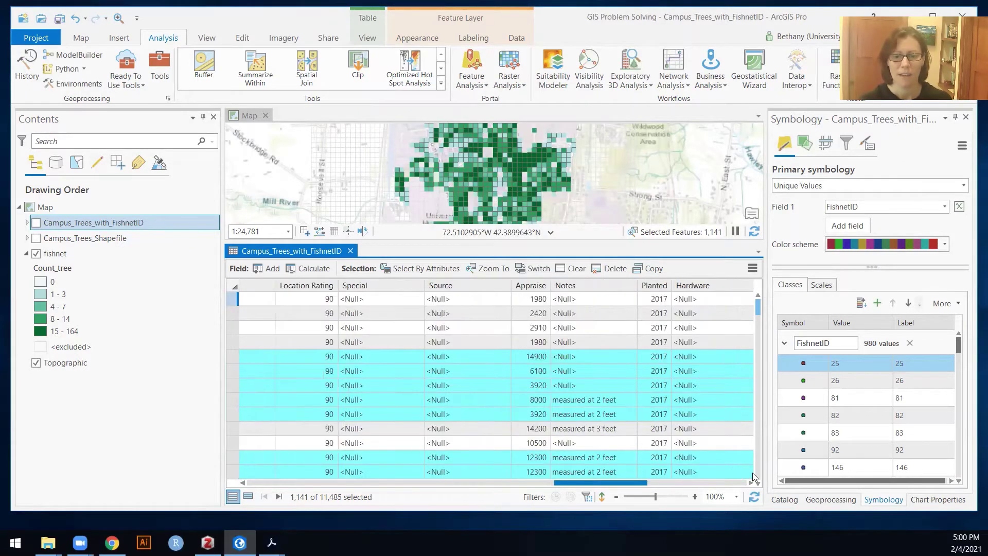
left_click(749, 483)
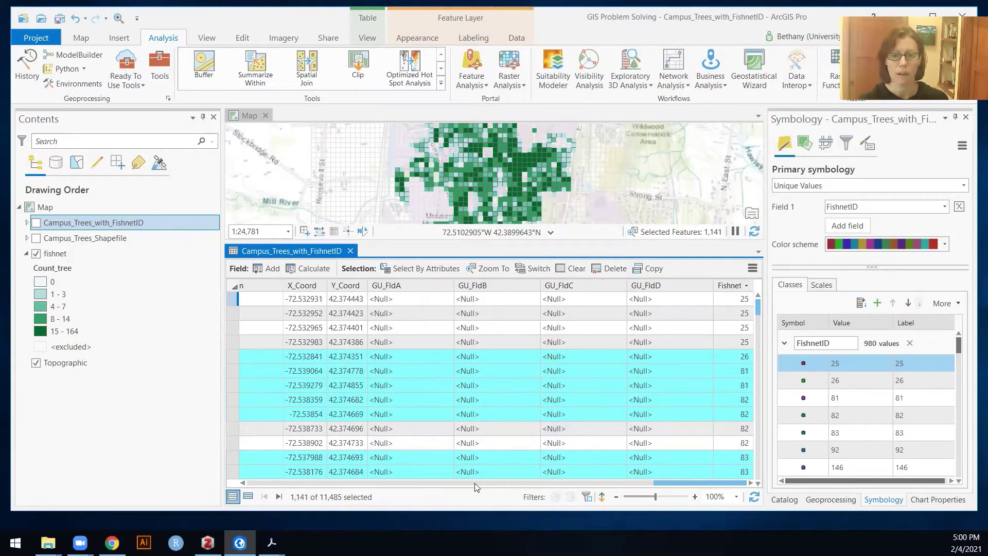
Step: Summarize the selected trees as a Count of FishnetID, case field FishnetID, into Campus_Trees_with_FishnetID_5
right_click(729, 286)
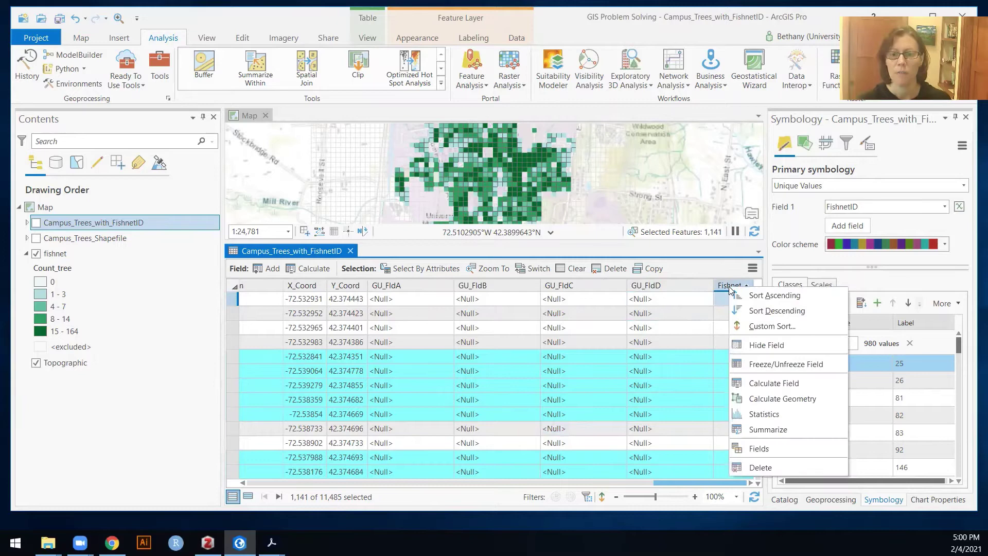
left_click(769, 430)
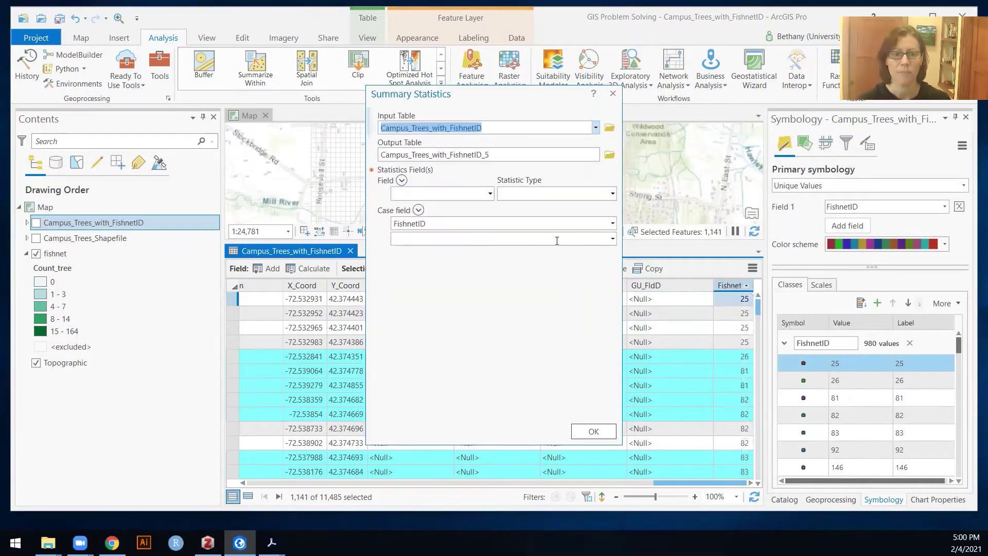
left_click(490, 194)
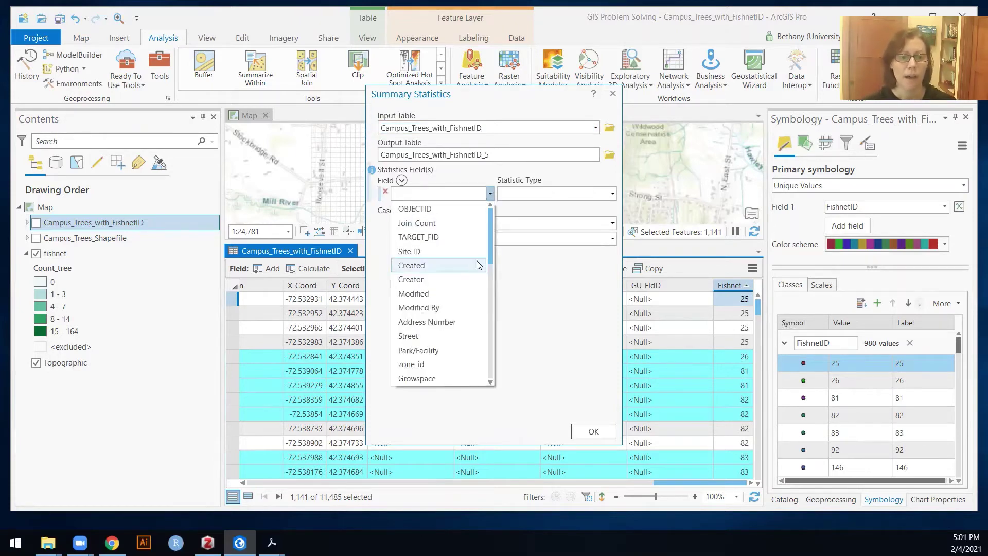
scroll(474, 273, "down", 6)
left_click(453, 378)
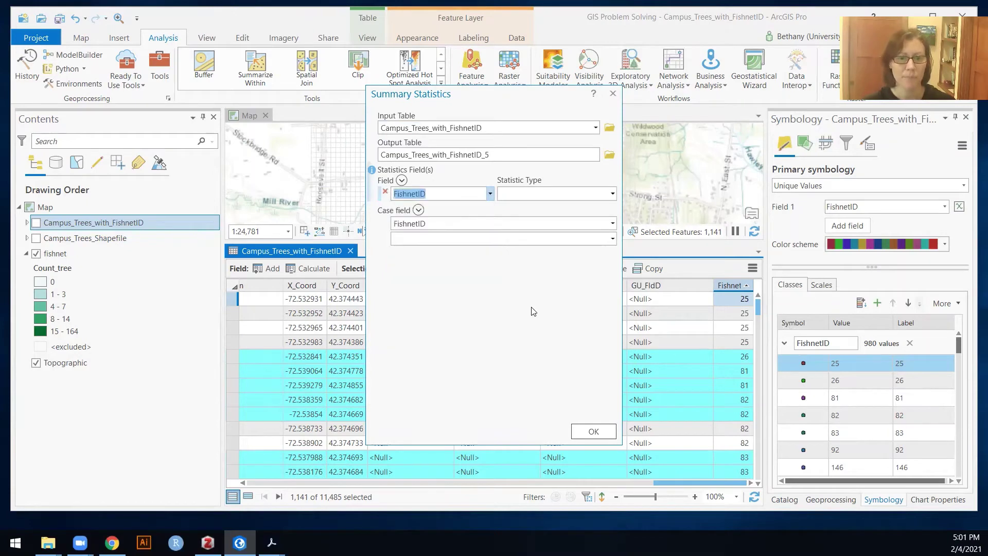
left_click(613, 194)
left_click(531, 293)
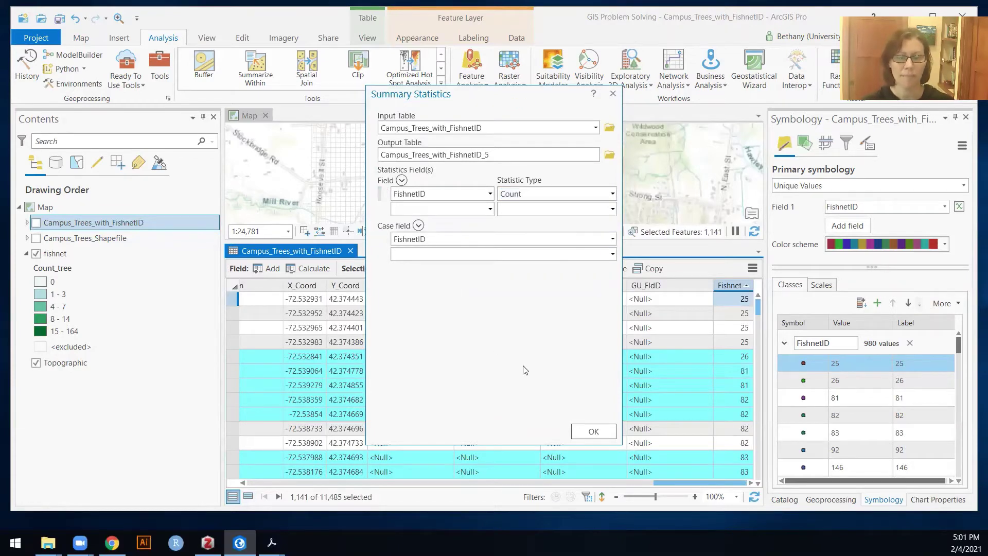
left_click(587, 432)
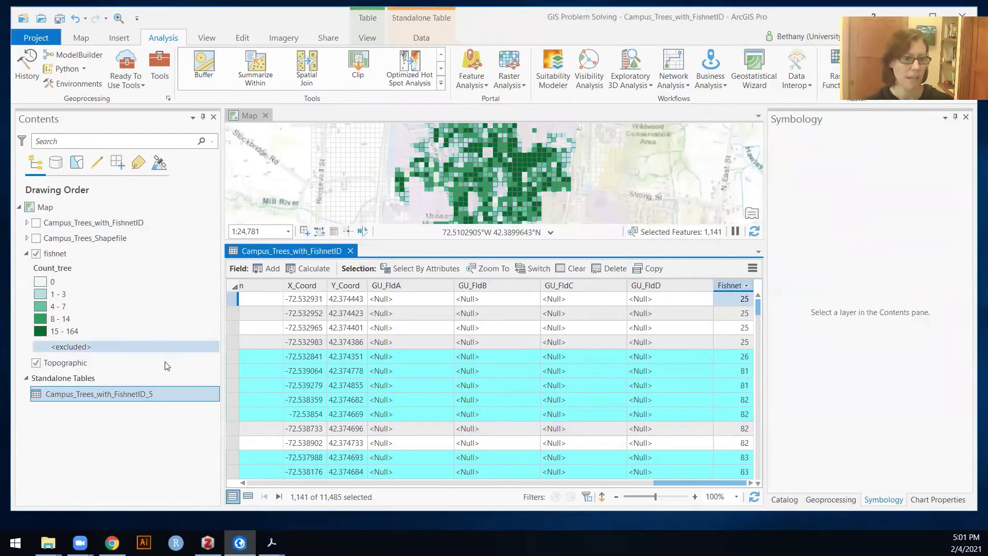
Step: Rename the summary table to Campus_Trees_with_FishnetID_acer and open it
left_click(135, 395)
left_click(145, 395)
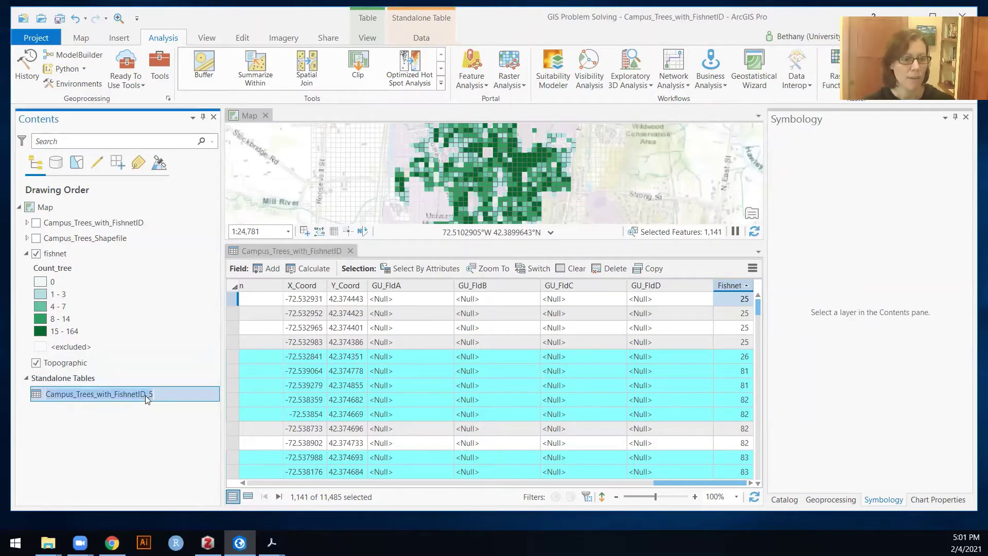
left_click(147, 394)
key("BackSpace")
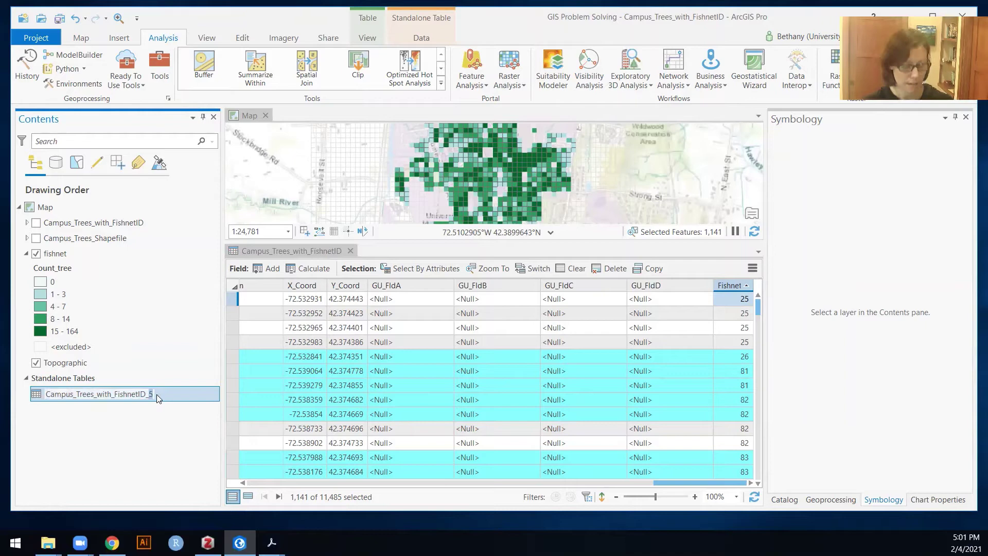
type("acer")
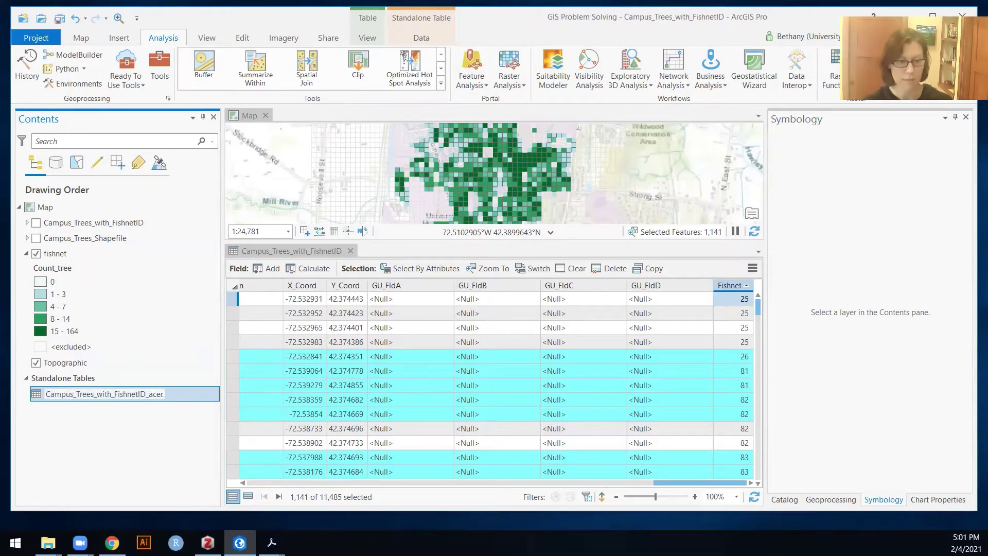
key("Return")
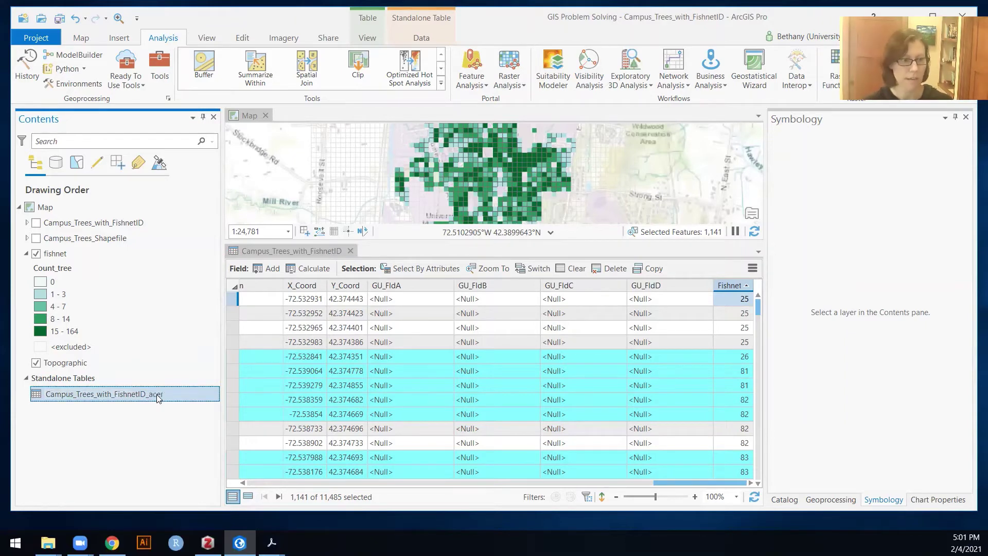
right_click(132, 394)
left_click(185, 108)
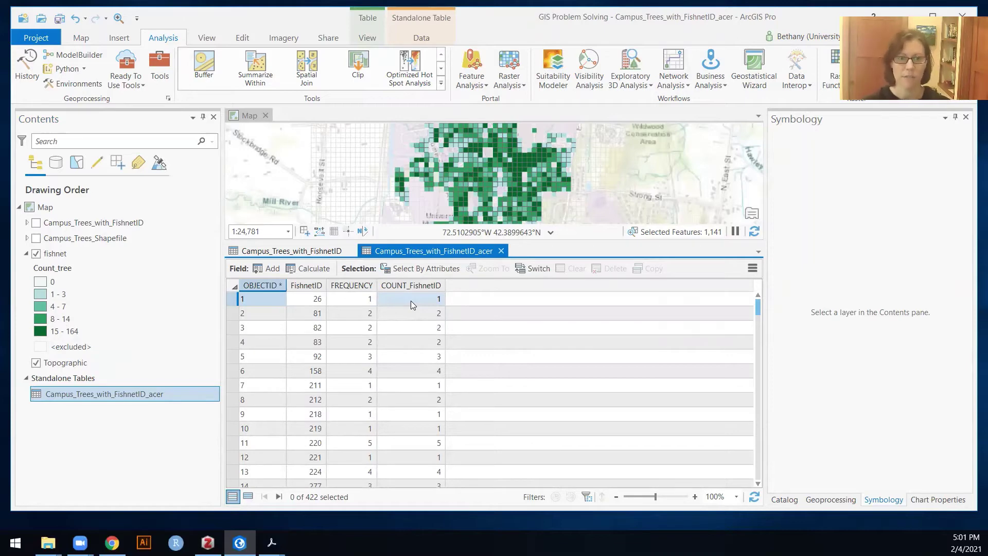
Step: Join the acer count table to the fishnet layer on FishnetID
right_click(50, 254)
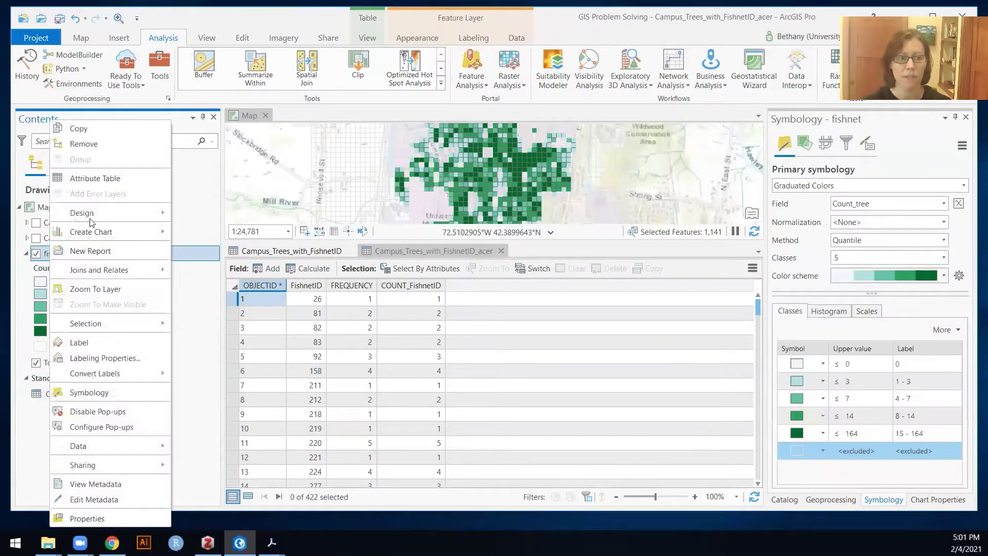
mouse_move(107, 268)
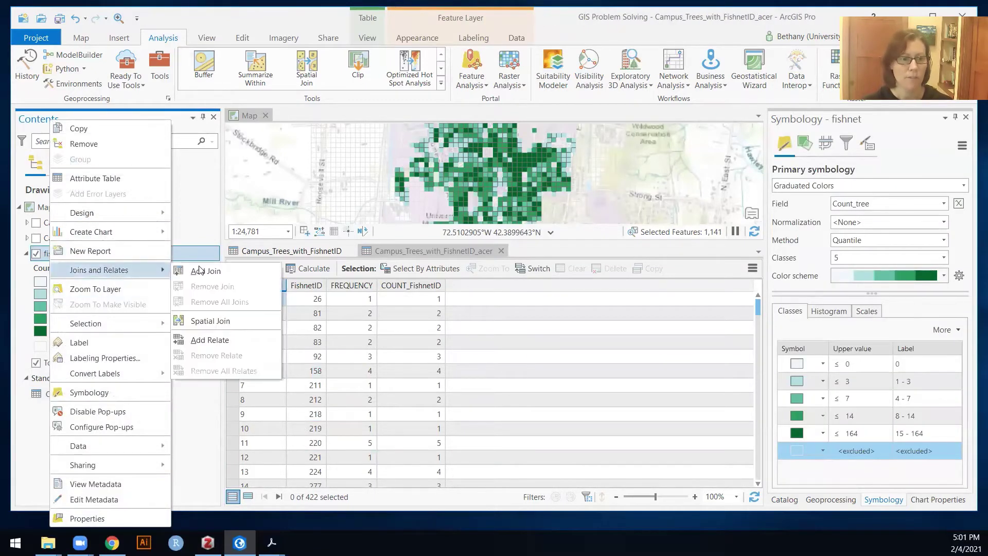
left_click(203, 268)
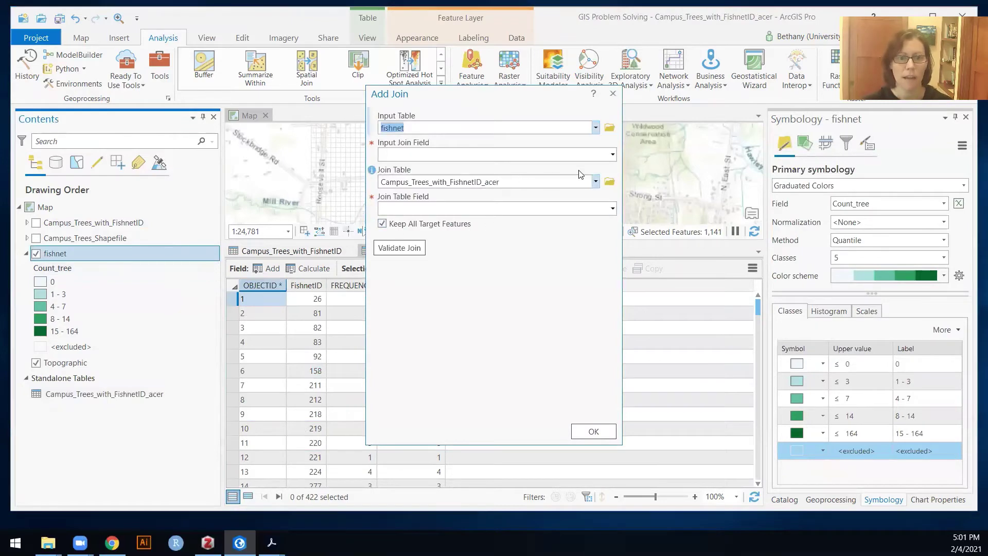
left_click(613, 155)
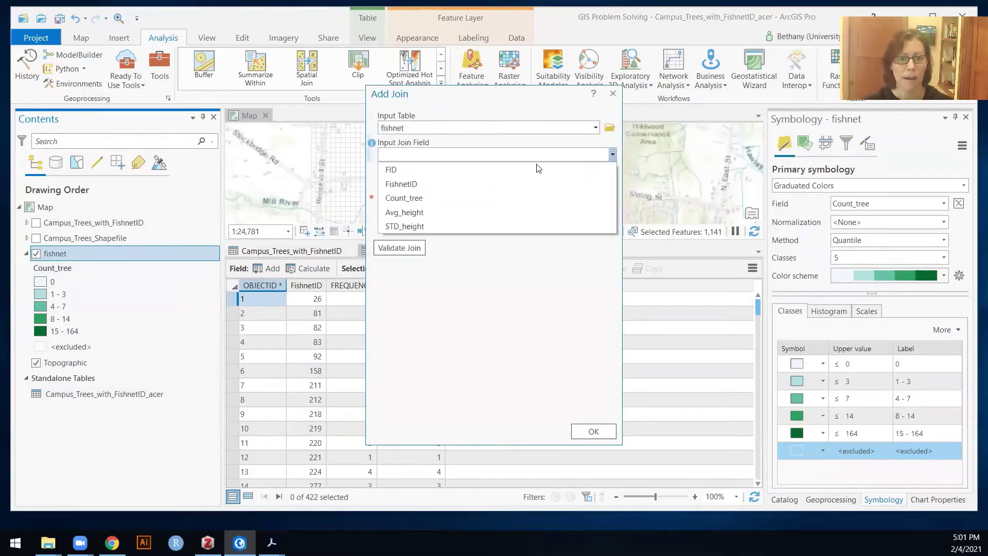
left_click(492, 184)
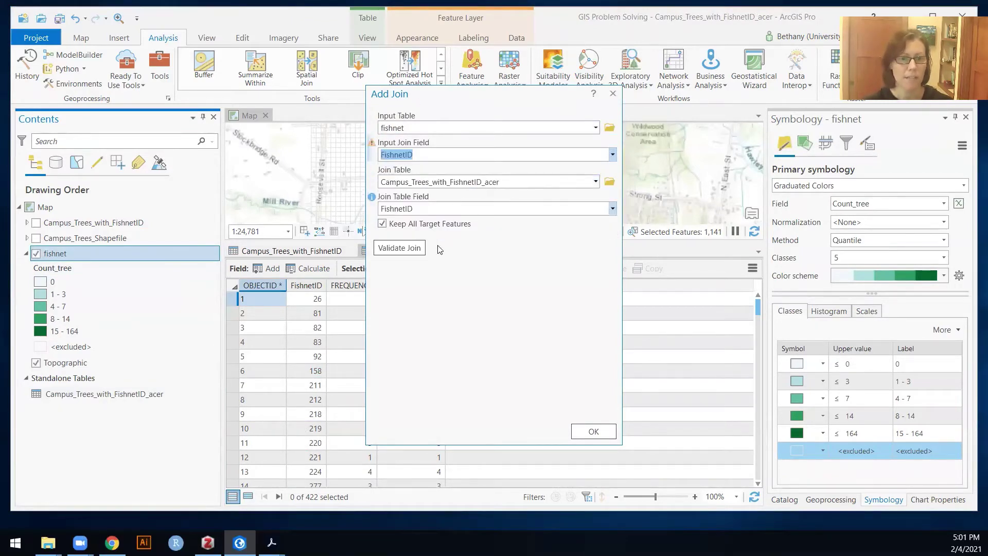
left_click(591, 432)
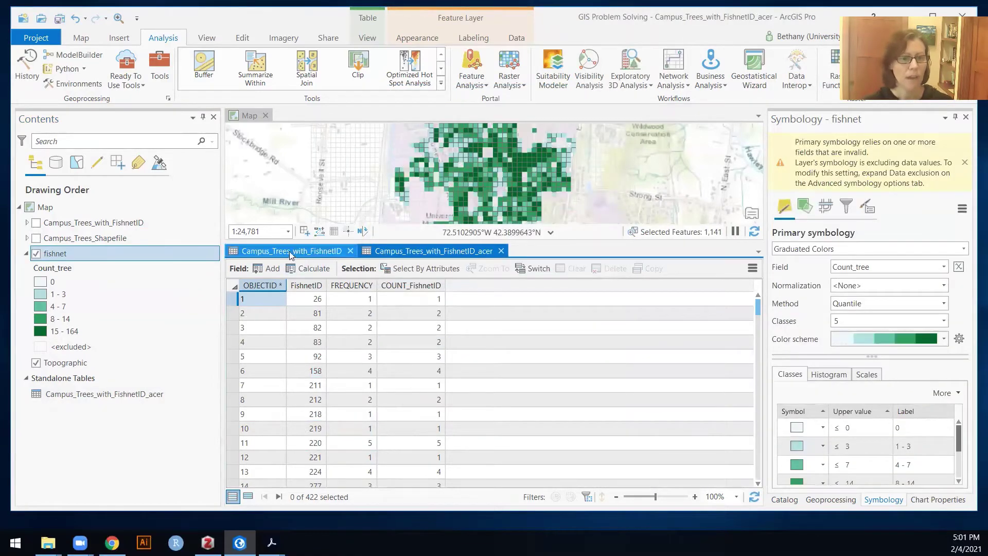
Step: In fishnet's attribute table, add a new field named Count_acer with alias Count_acer
right_click(54, 254)
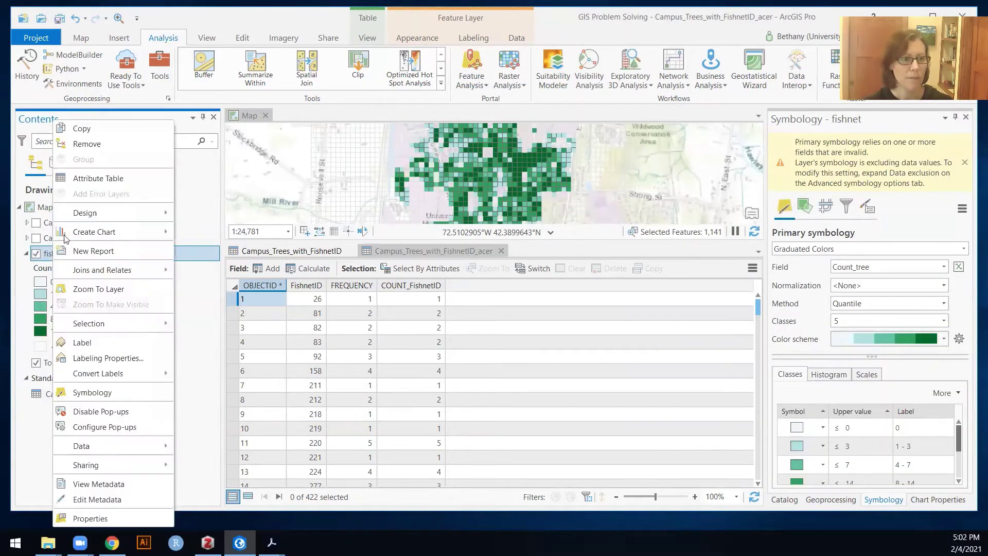
left_click(91, 179)
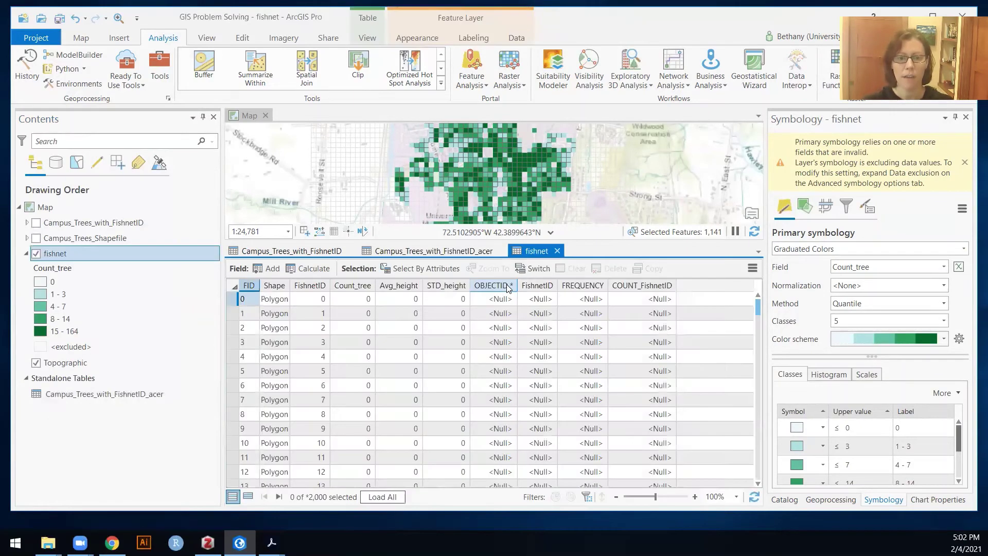
left_click(273, 268)
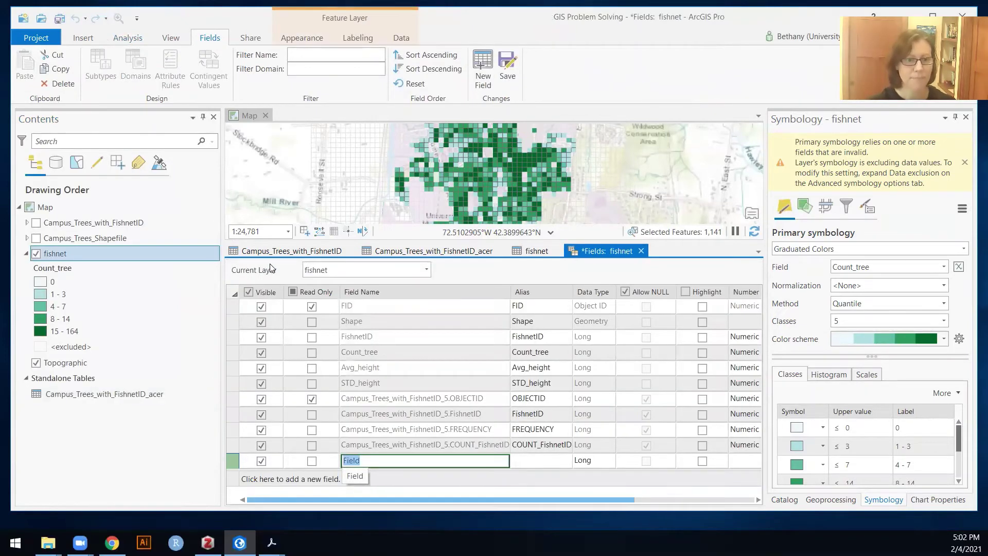
type("Count_acer")
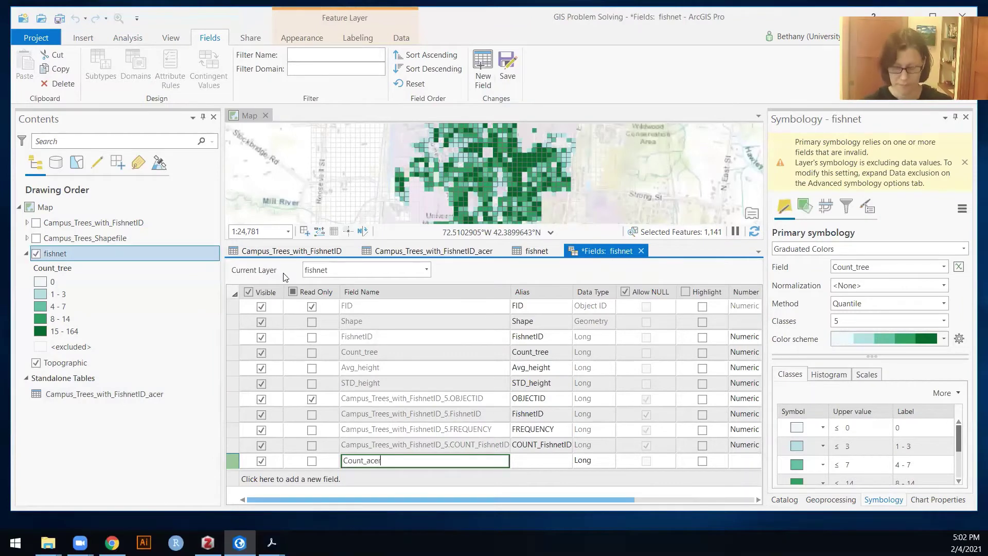
key("Return")
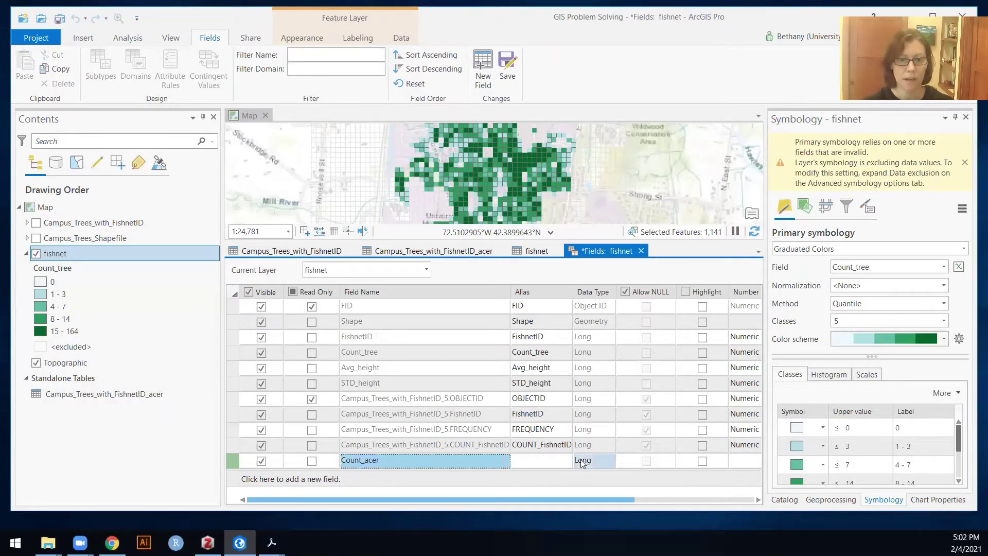
left_click(533, 462)
left_click(534, 461)
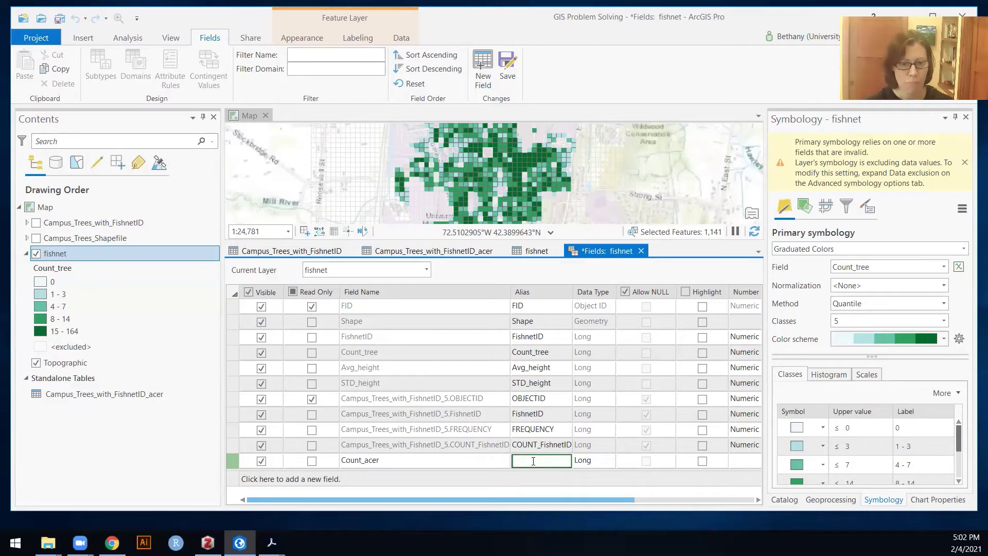
type("Count_acer")
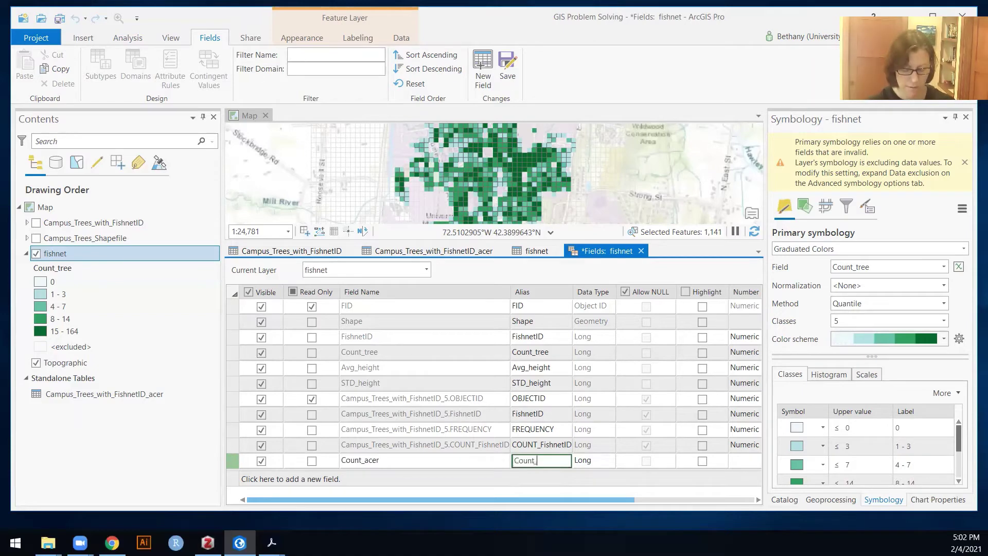
key("Return")
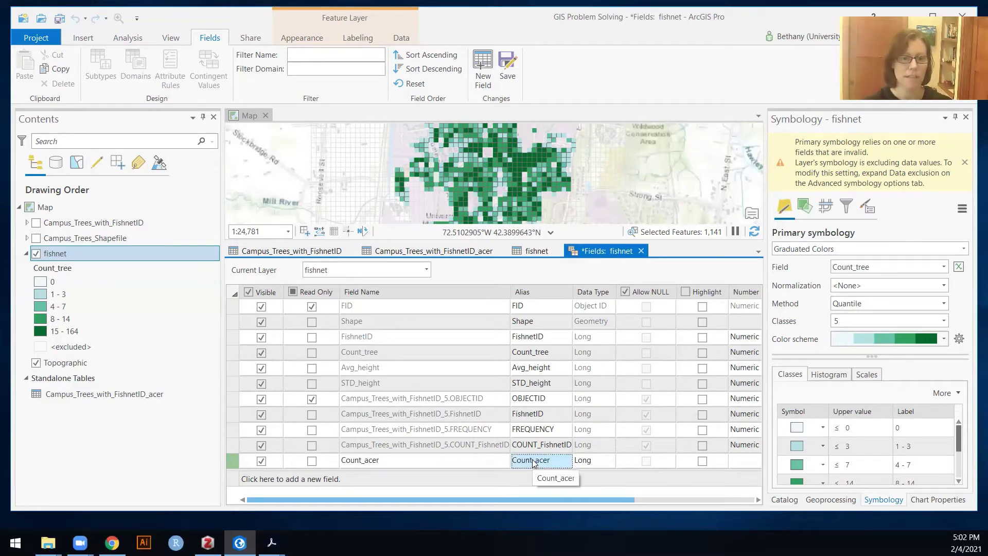
Step: Save the Count_acer field, dismissing the schema lock error and saving again
left_click(641, 251)
left_click(478, 297)
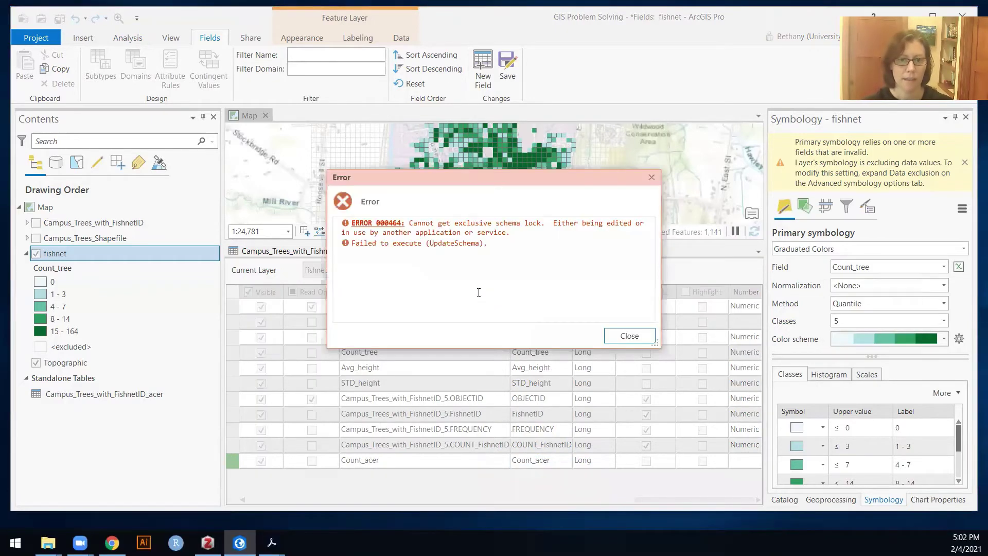
left_click(630, 336)
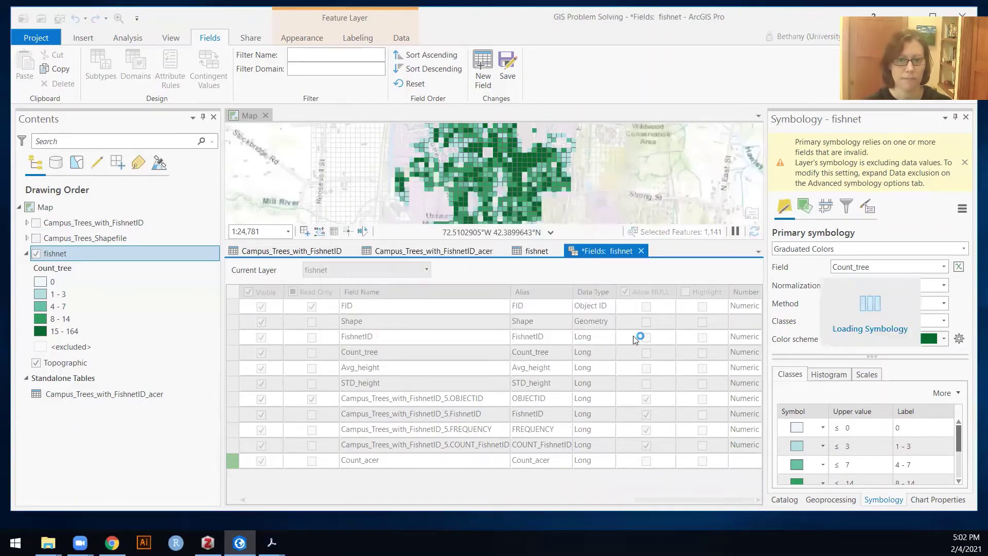
left_click(641, 251)
left_click(498, 286)
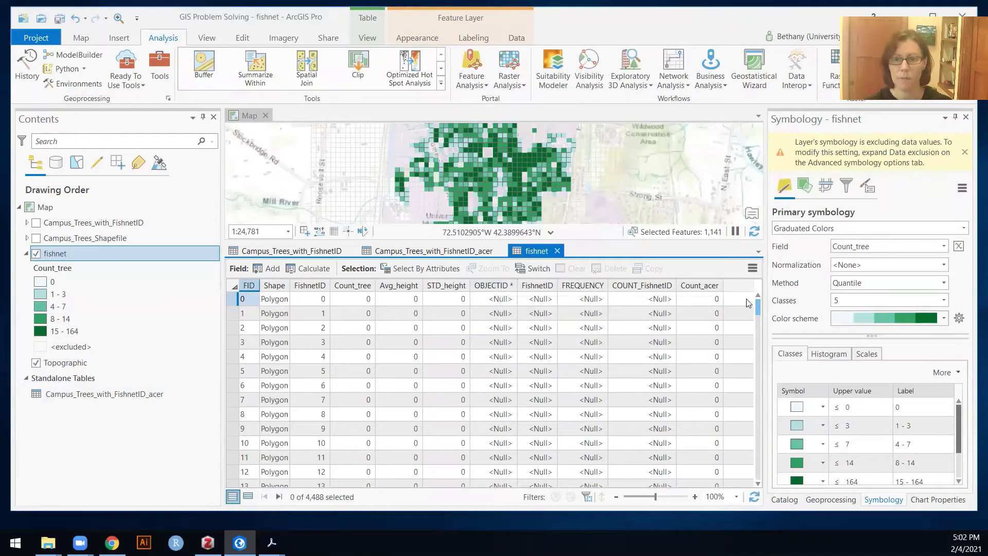
Step: Calculate Count_acer to equal the joined COUNT_FishnetID values
right_click(706, 292)
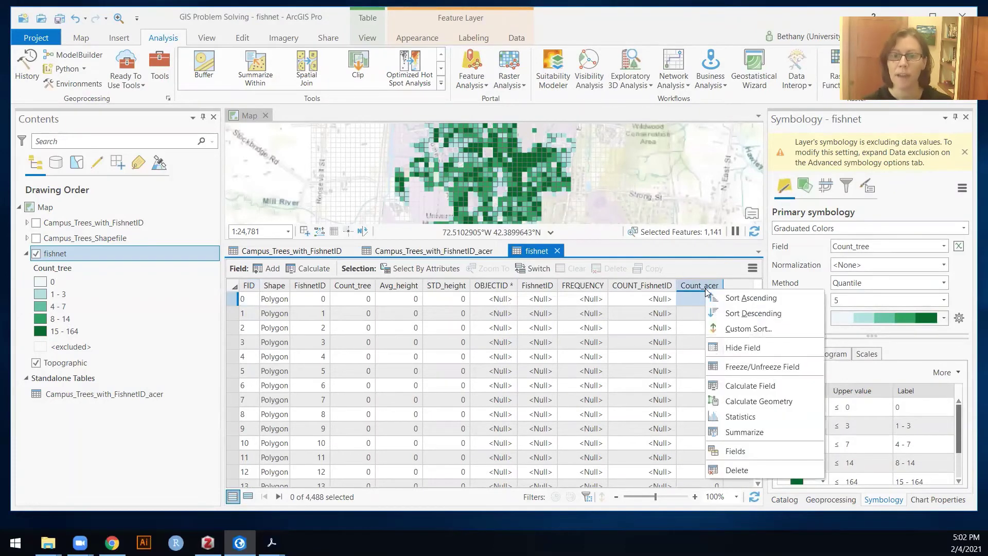
left_click(742, 386)
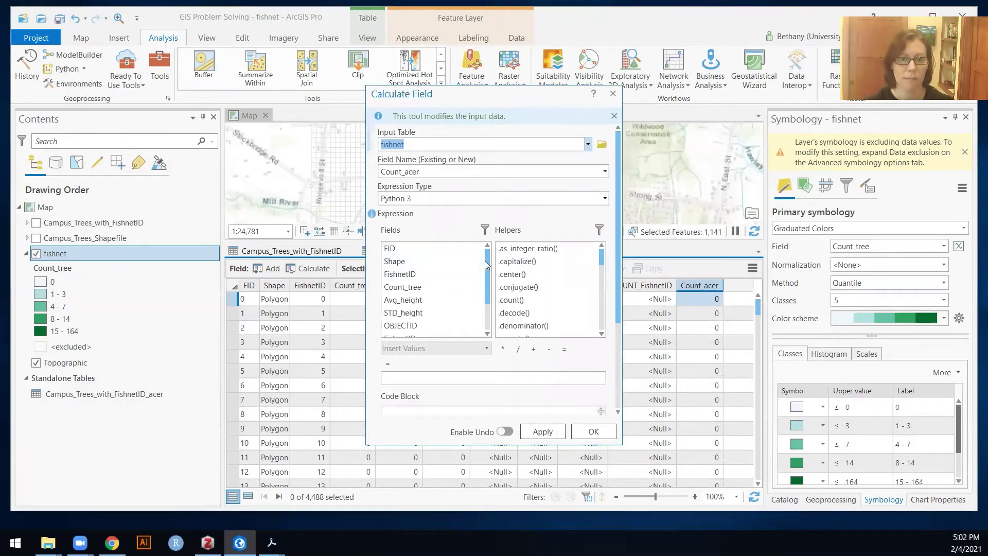
scroll(435, 309, "down", 2)
double_click(432, 319)
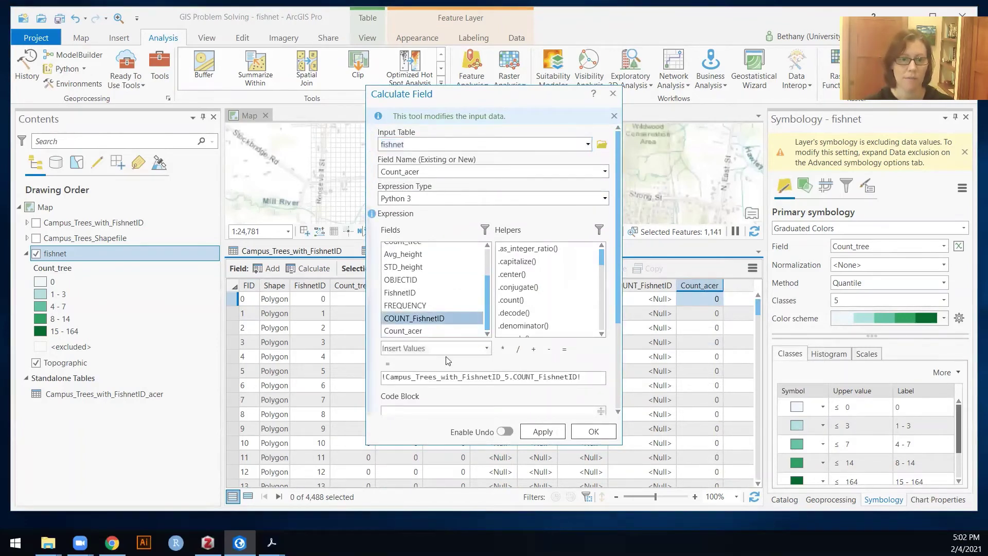
left_click(558, 436)
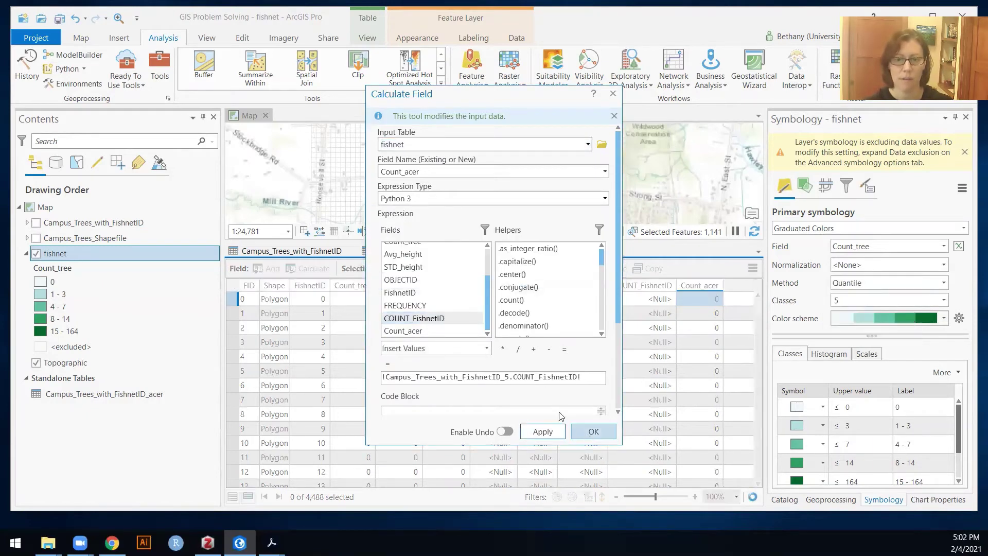
left_click(592, 432)
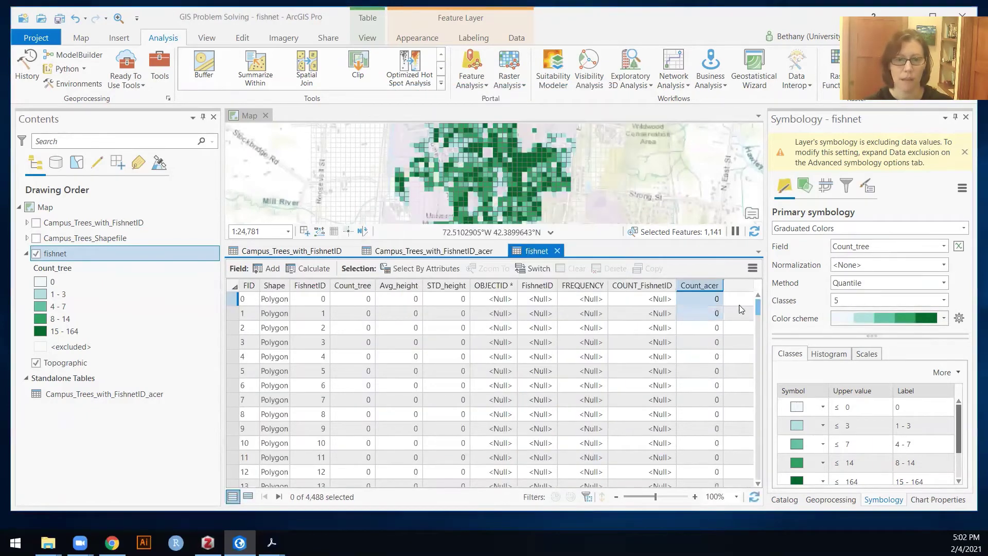
left_click_drag(757, 308, 758, 329)
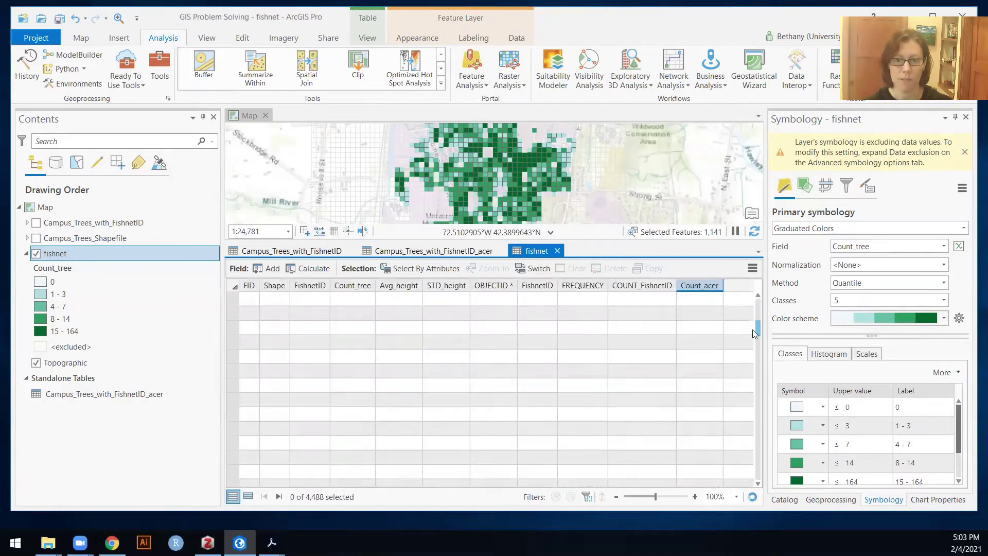
scroll(713, 332, "down", 5)
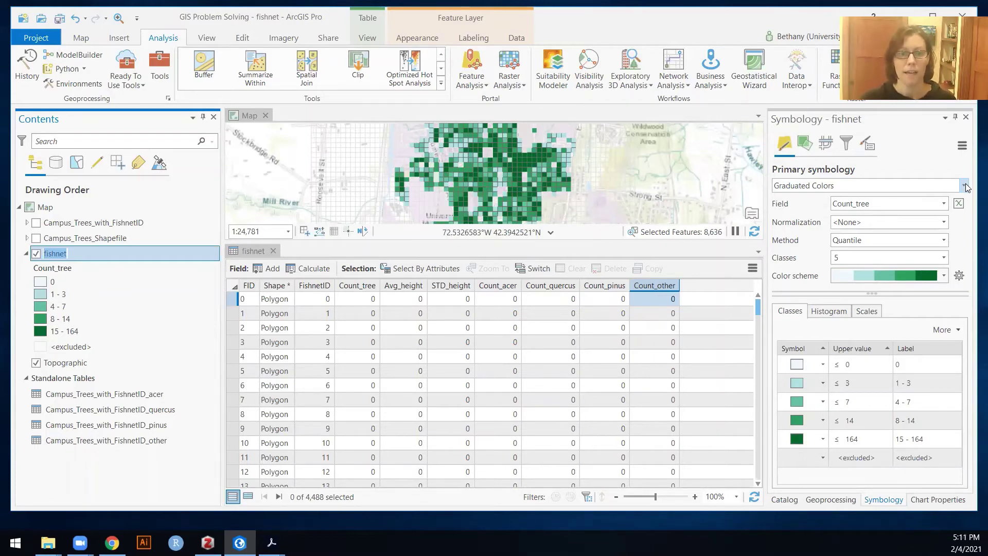
Step: Scroll back through the fishnet table's Count_tree, Count_acer, Count_quercus, Count_pinus and Count_other columns
scroll(498, 176, "up", 4)
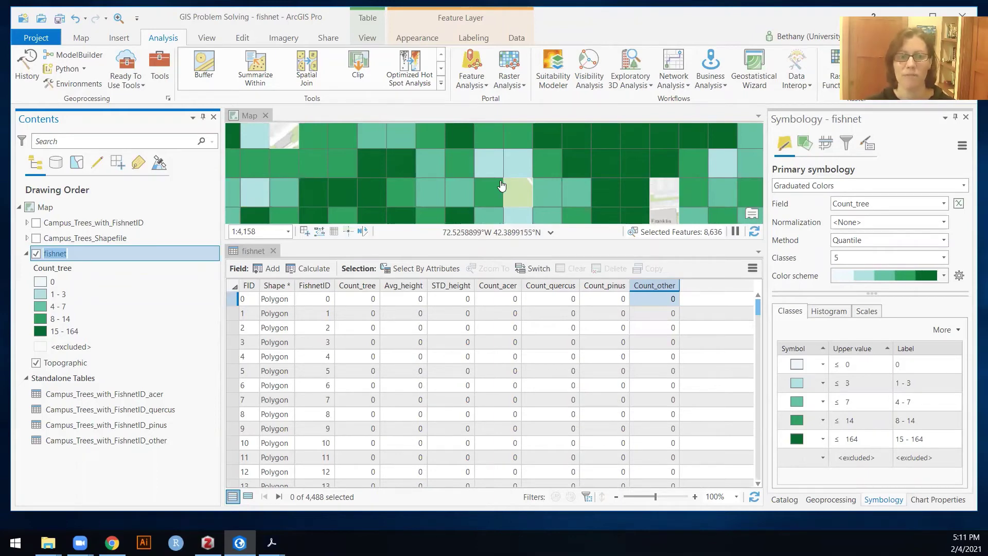
Step: Close the fishnet table and set the layer's primary symbology to Charts of type Pie Chart
left_click(273, 251)
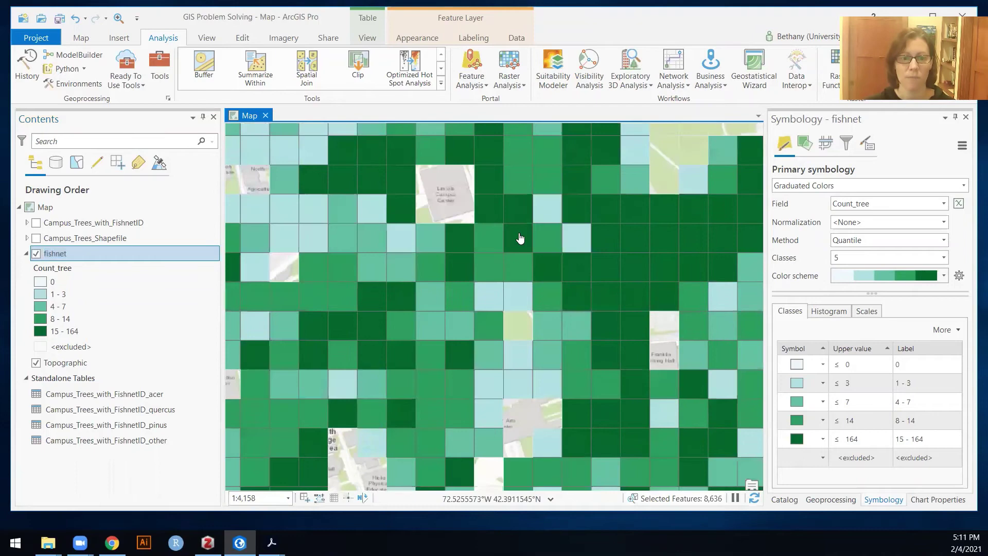
scroll(530, 269, "up", 2)
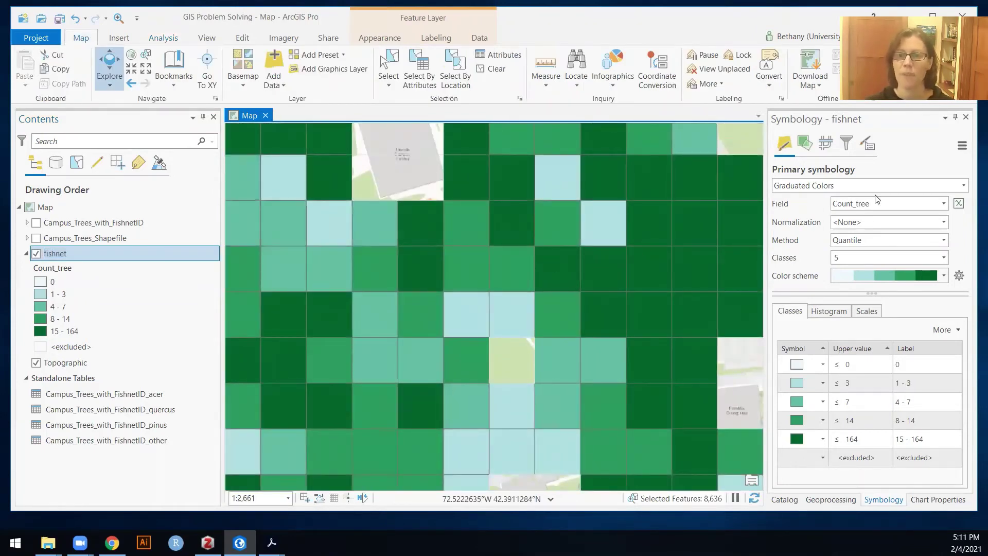
left_click(964, 186)
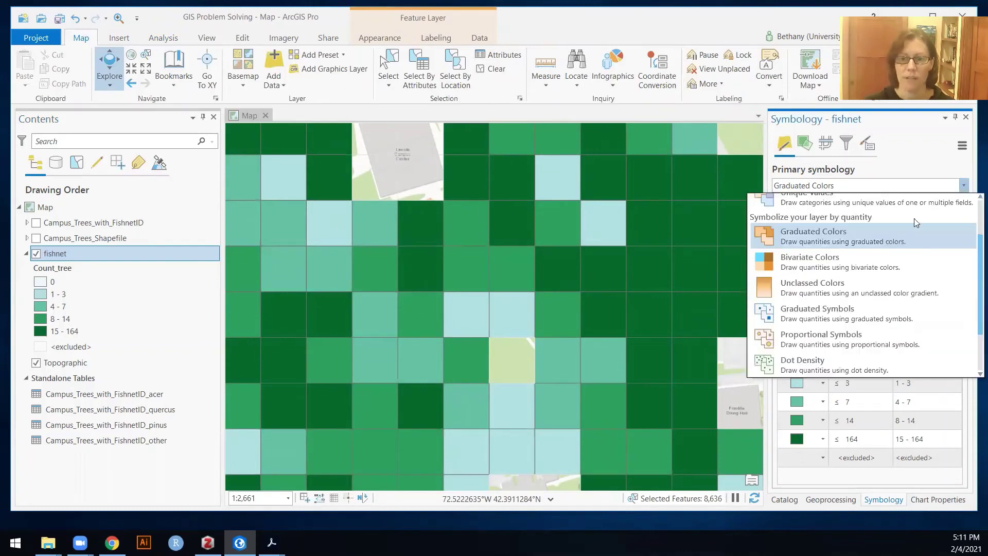
scroll(894, 254, "down", 2)
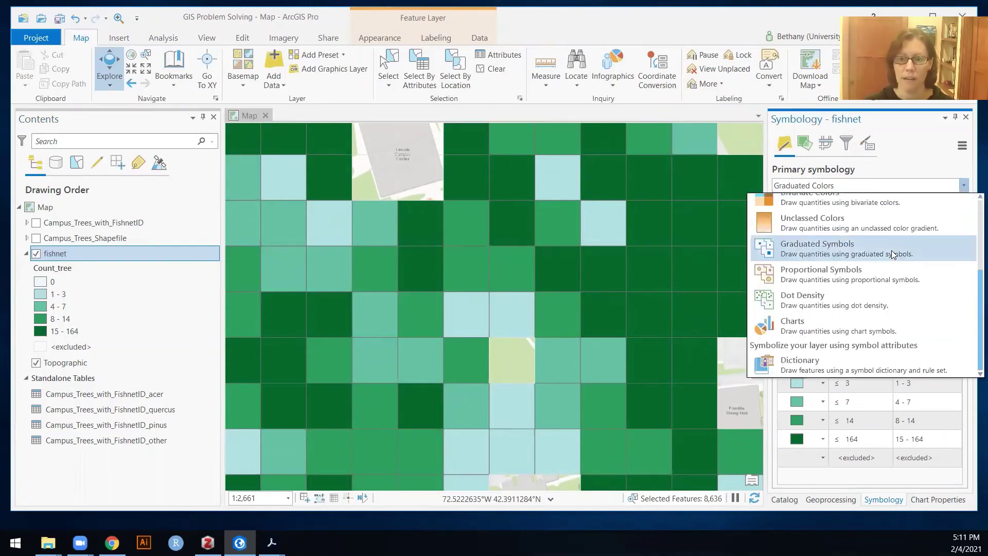
left_click(848, 333)
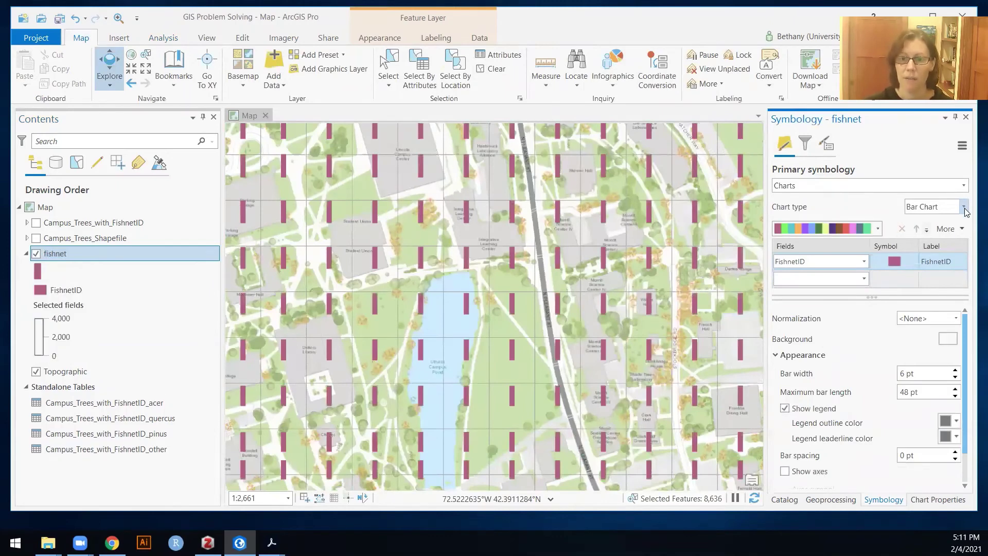
left_click(964, 208)
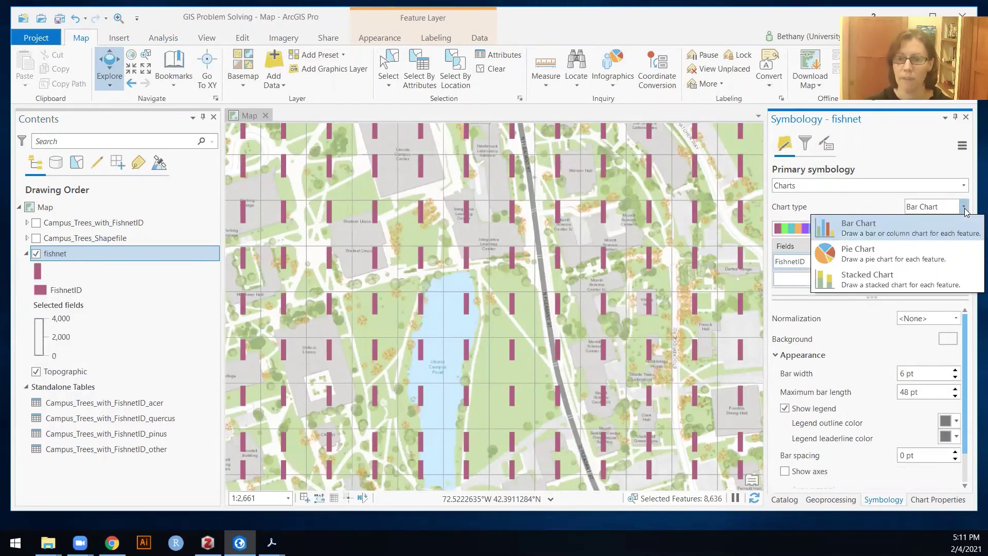
left_click(869, 253)
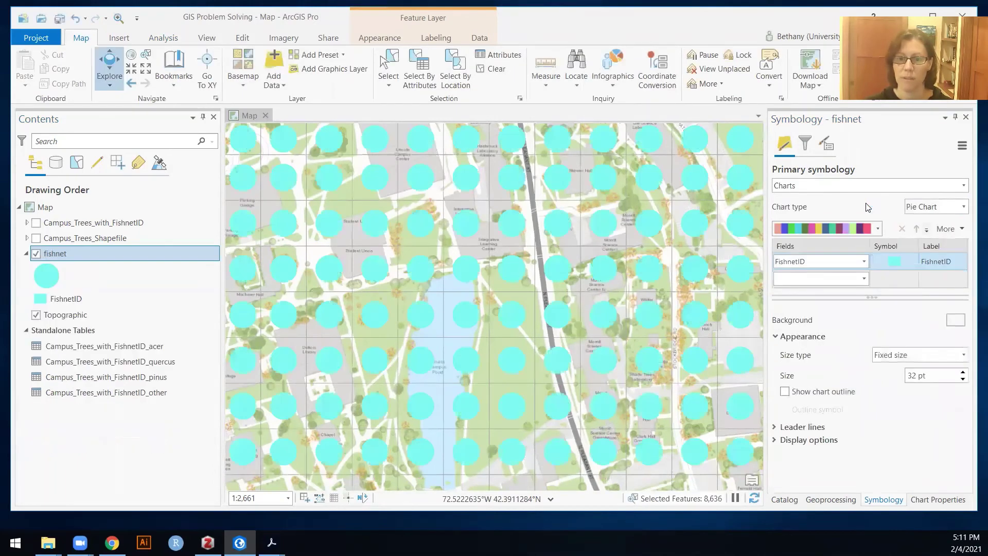
Step: Assign the four pie slices to Count_acer, Count_quercus, Count_pinus and Count_other in order
left_click(864, 263)
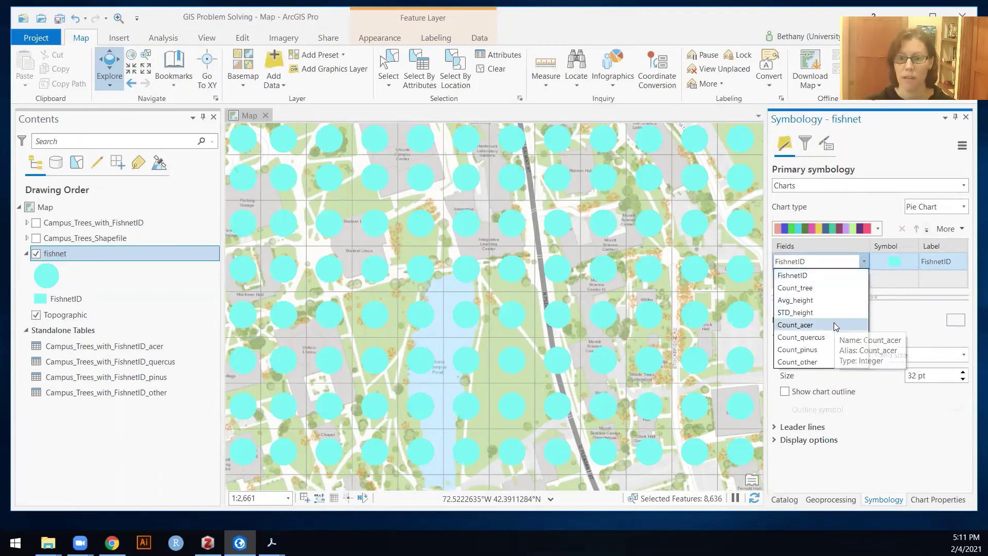
left_click(835, 323)
left_click(864, 280)
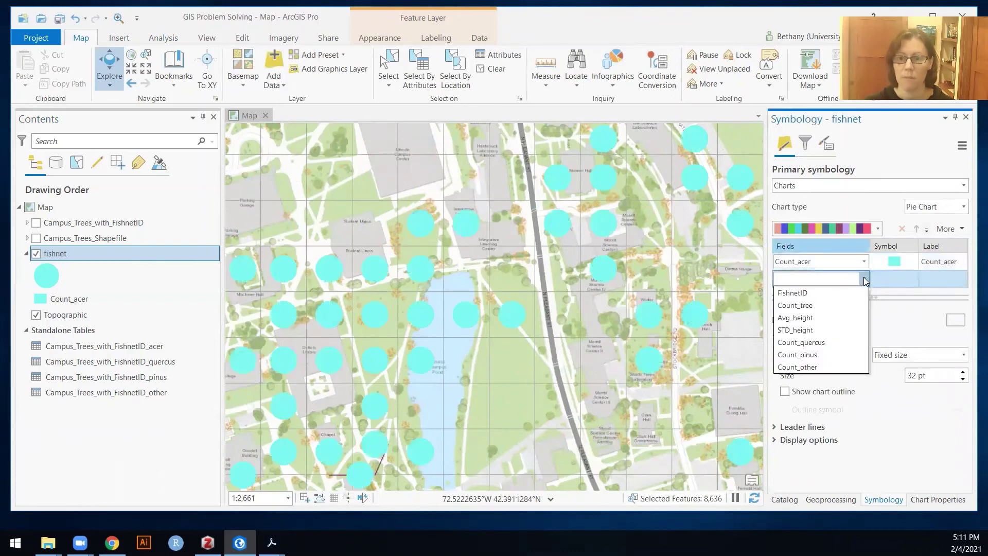
left_click(834, 342)
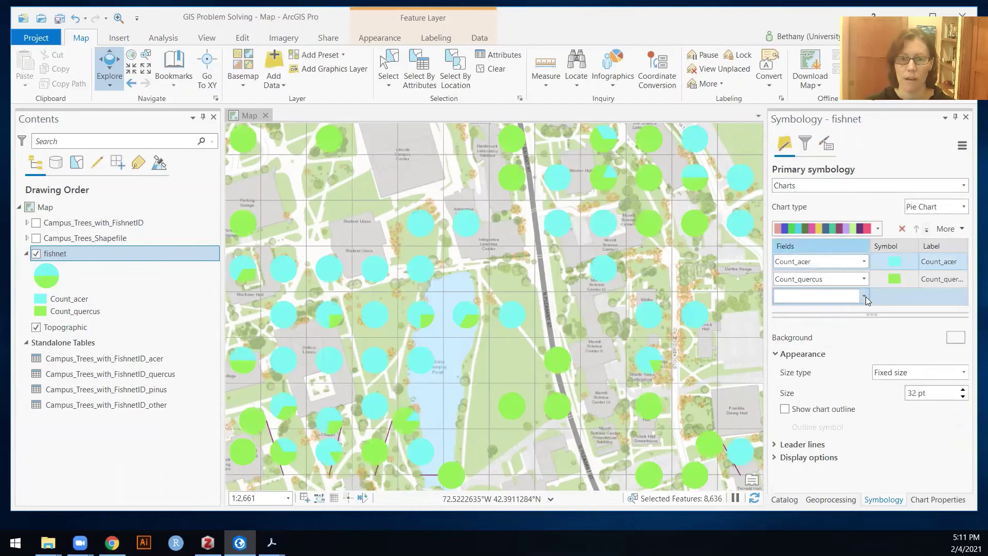
left_click(866, 297)
left_click(825, 355)
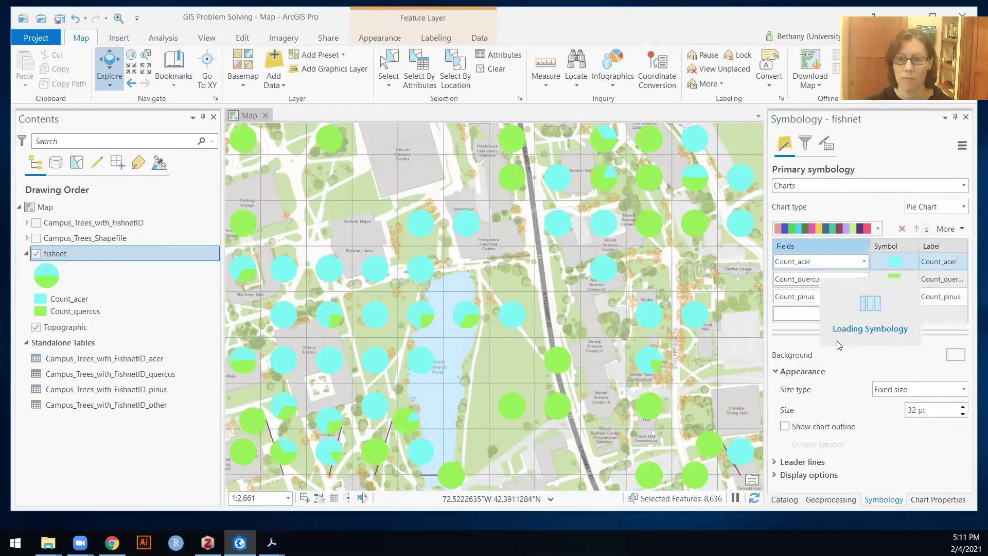
left_click(865, 314)
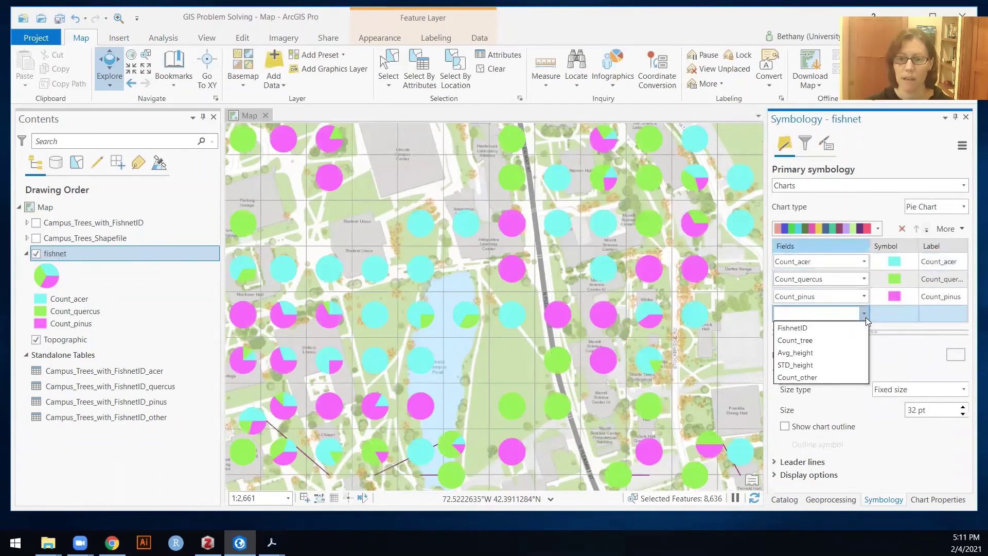
left_click(816, 377)
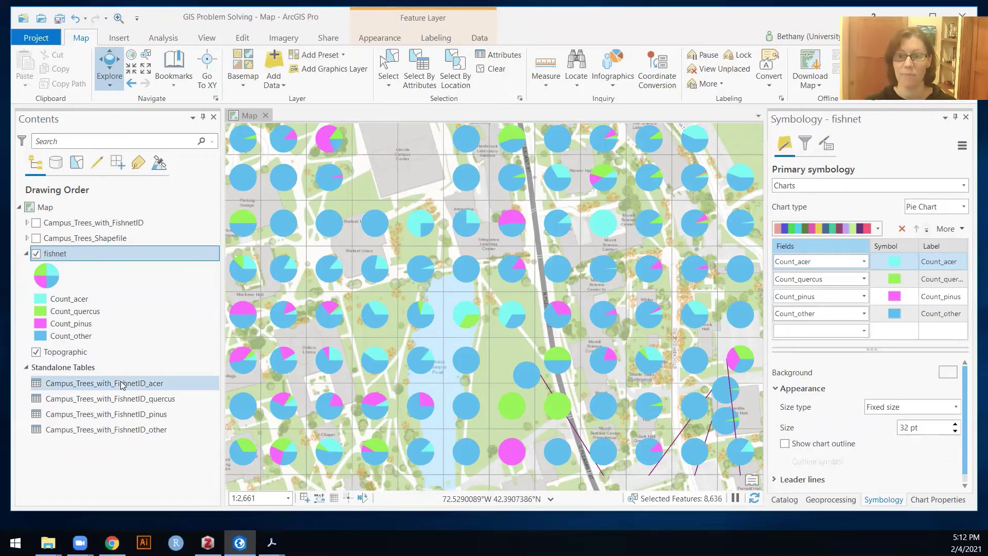
Step: Try a colour scheme, check the Count_acer slice, then apply another: dark green, purple, pink, cyan
left_click(879, 229)
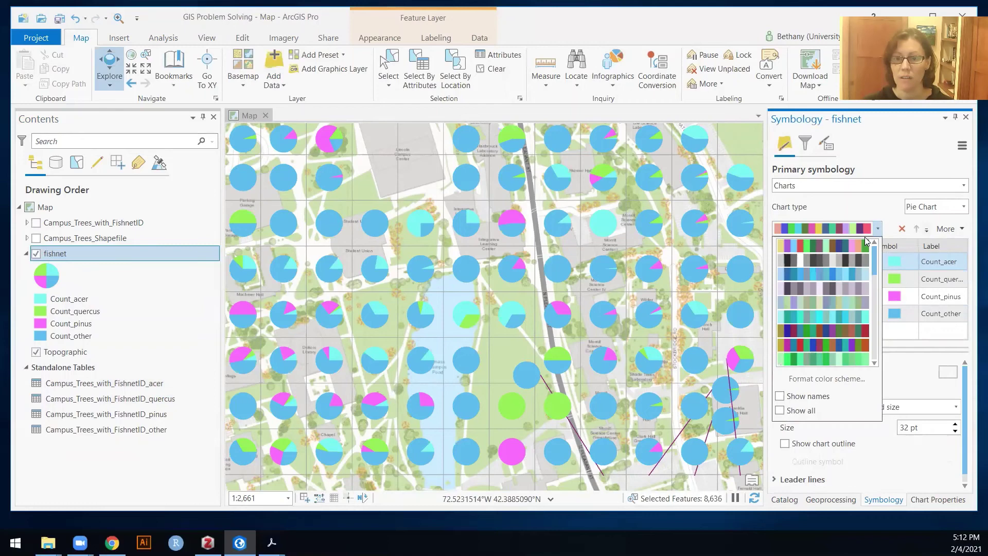
left_click(848, 244)
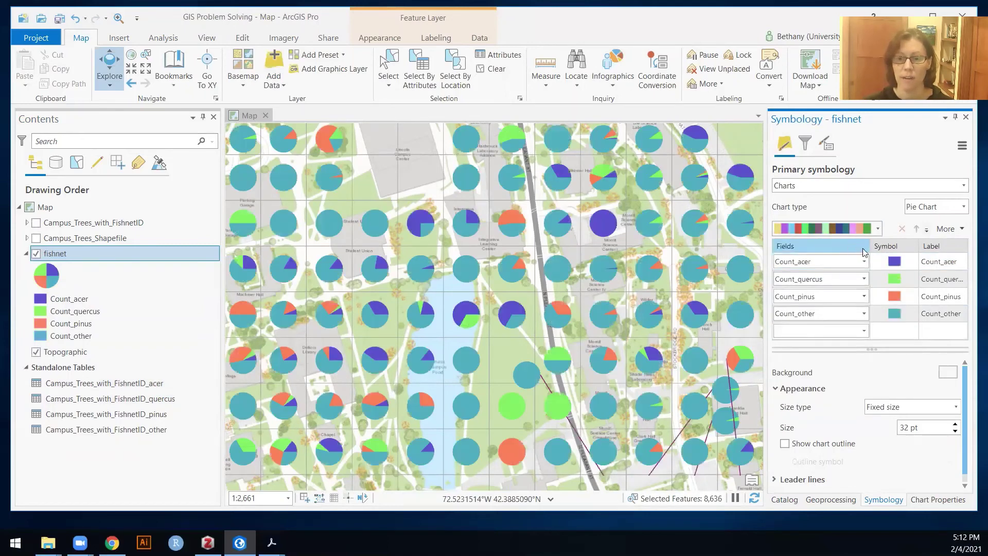
left_click(895, 262)
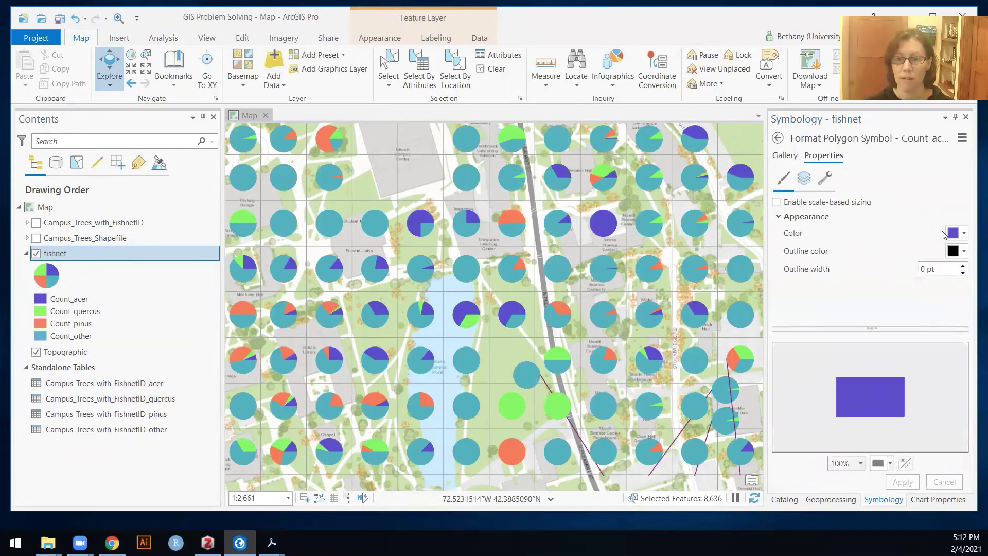
left_click(778, 138)
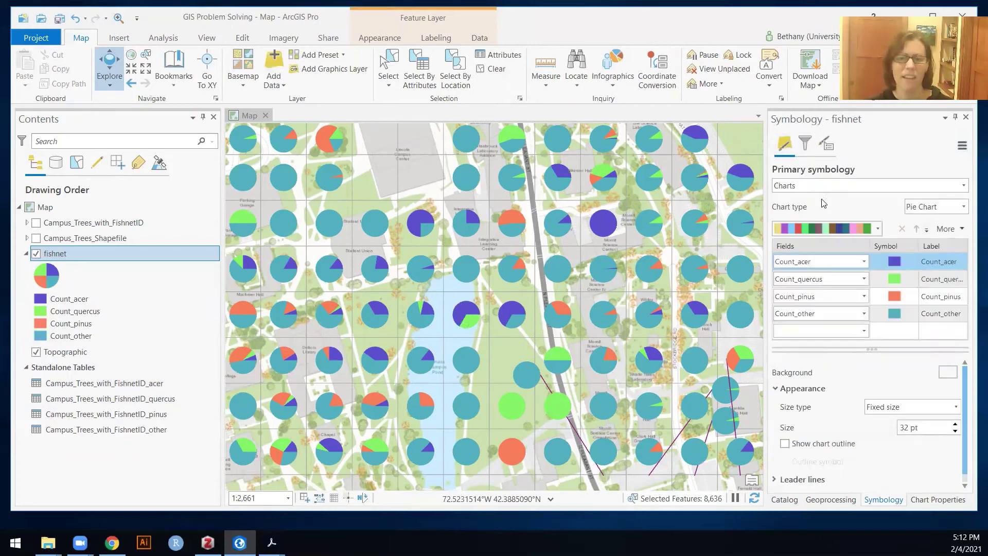
left_click(879, 229)
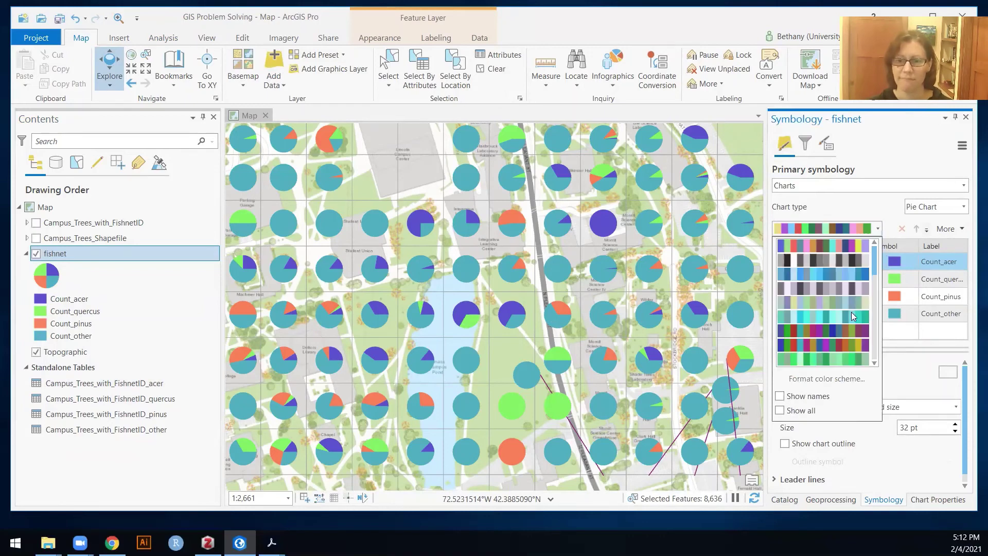
left_click(842, 249)
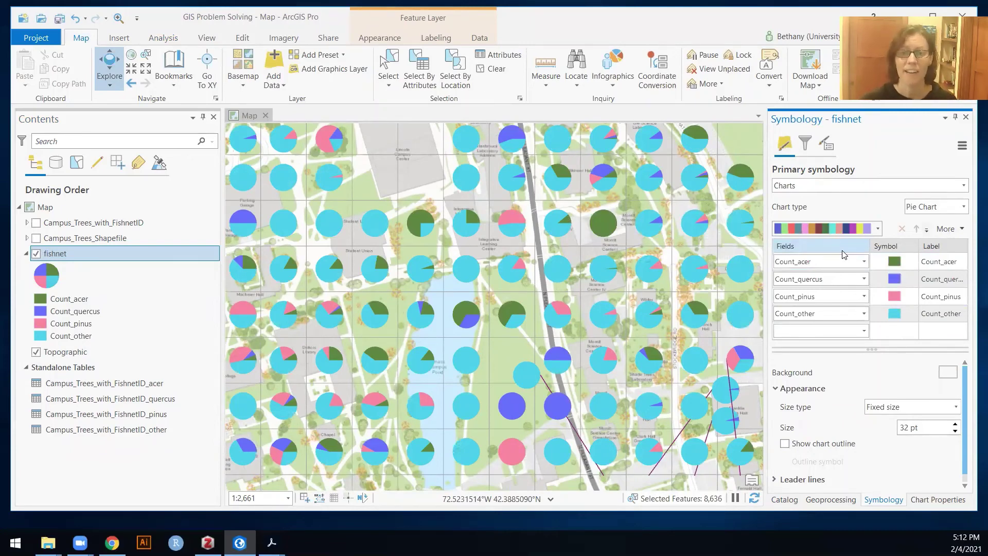
Step: Preview the tree counts as Stacked, then Bar charts, then return to Pie charts
left_click(964, 207)
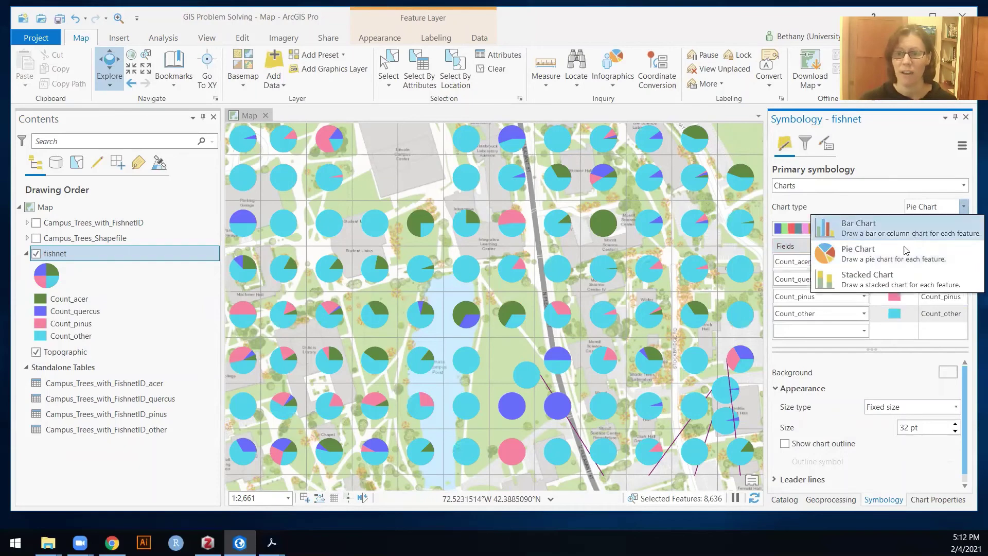
left_click(883, 279)
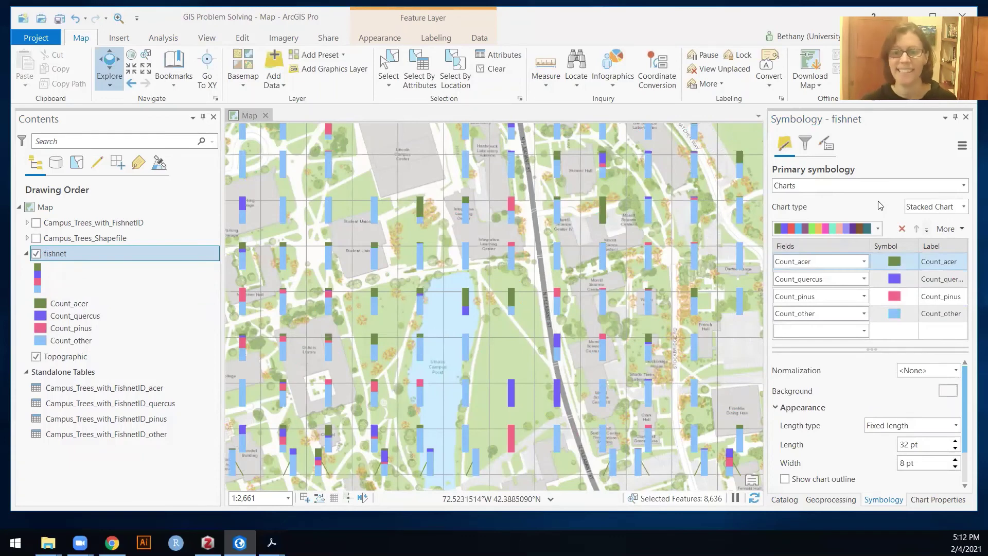
left_click(963, 206)
left_click(913, 241)
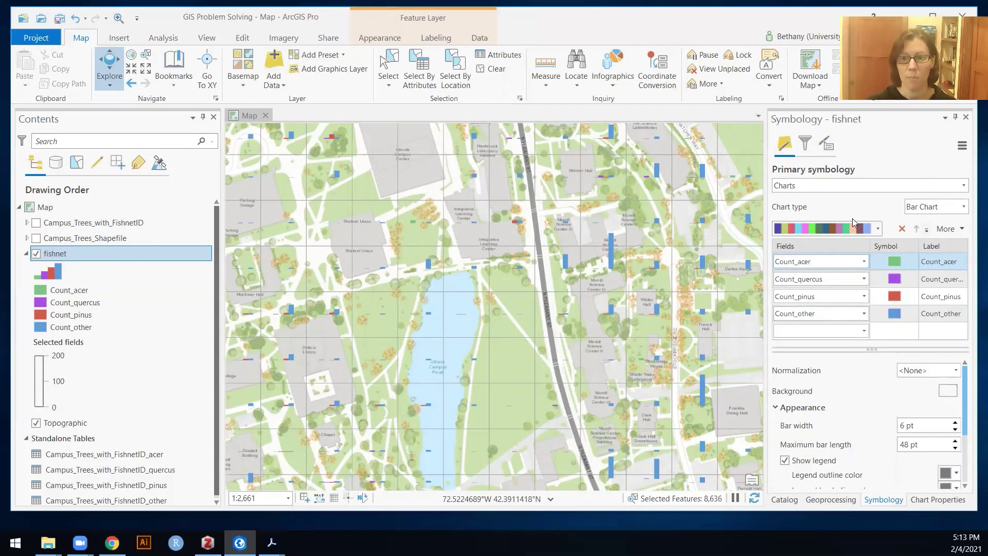
left_click(963, 207)
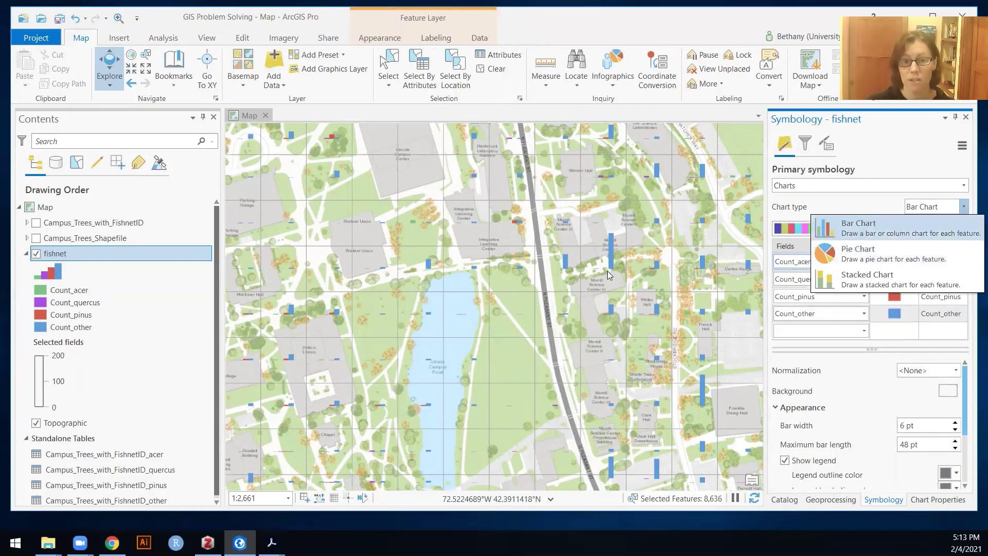
left_click(877, 257)
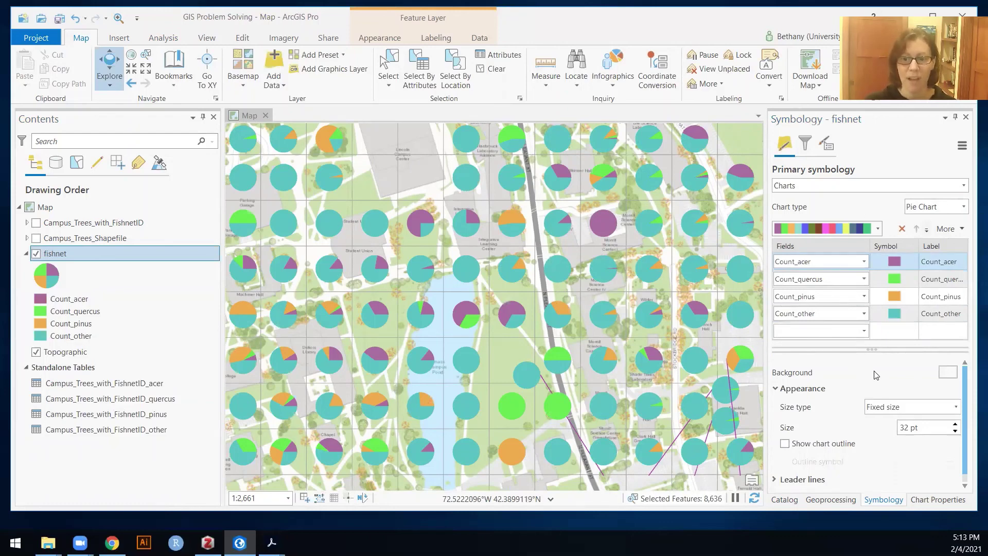
Step: Set the pie Size type to Sum of selected fields, minimum 12 pt
left_click(916, 407)
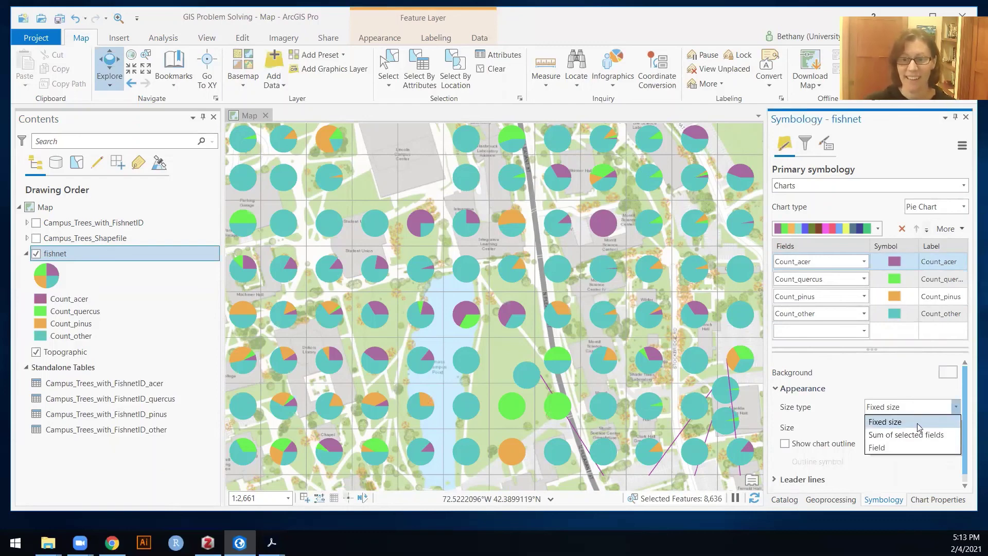
left_click(907, 435)
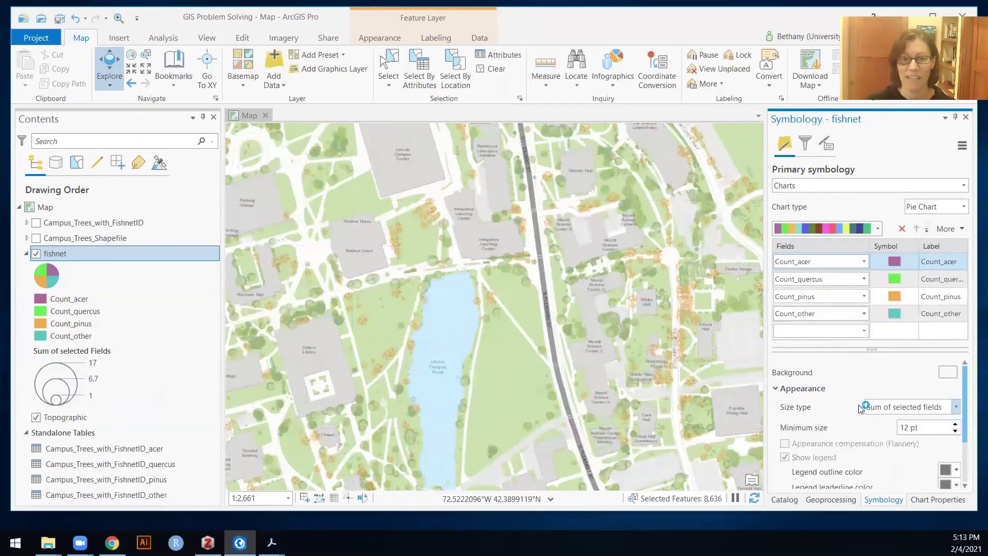